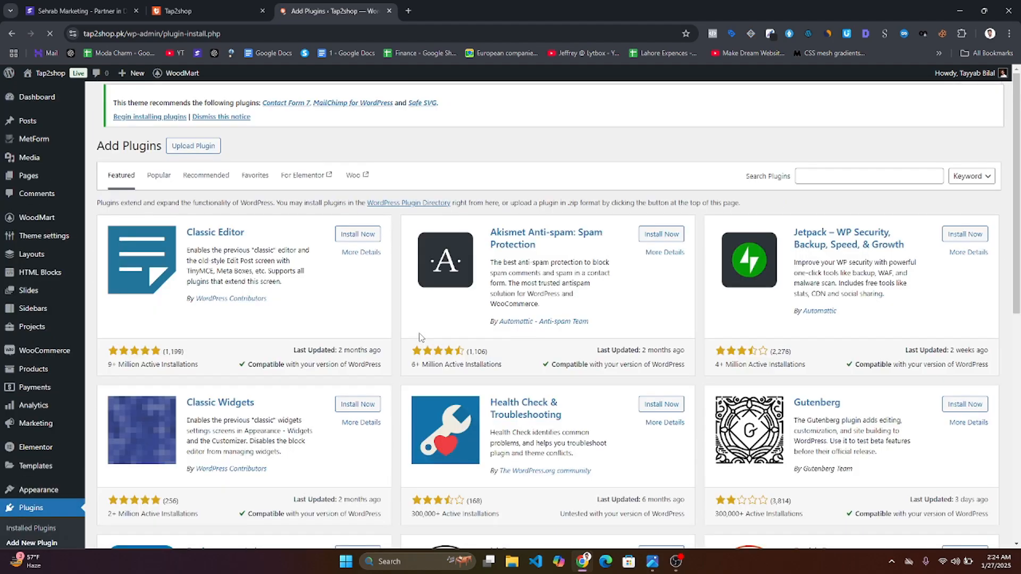
Find the Head, Footer and Post Injections plugin by searching for "post injection", then install and activate it.
left_click(841, 172)
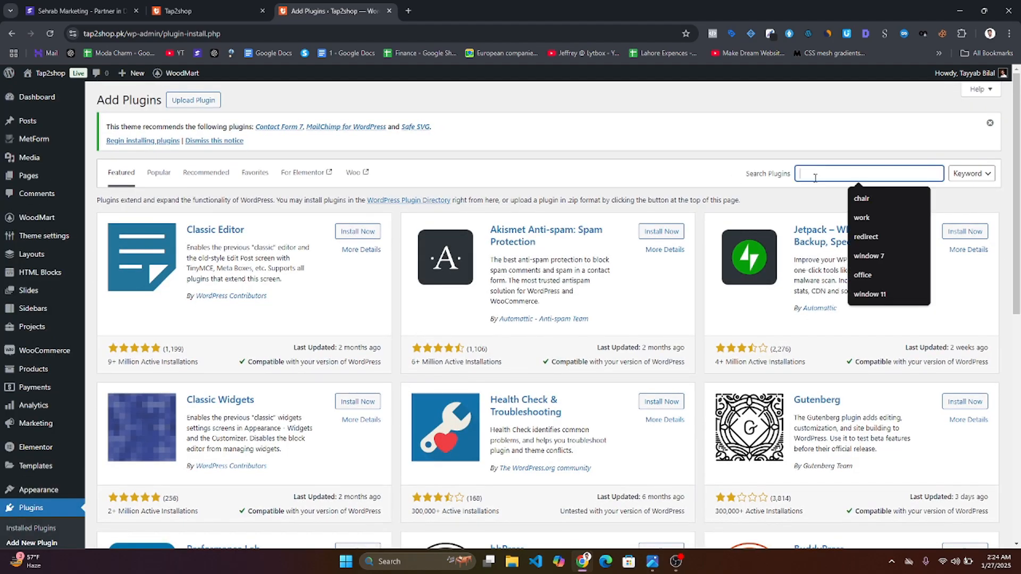
type("post")
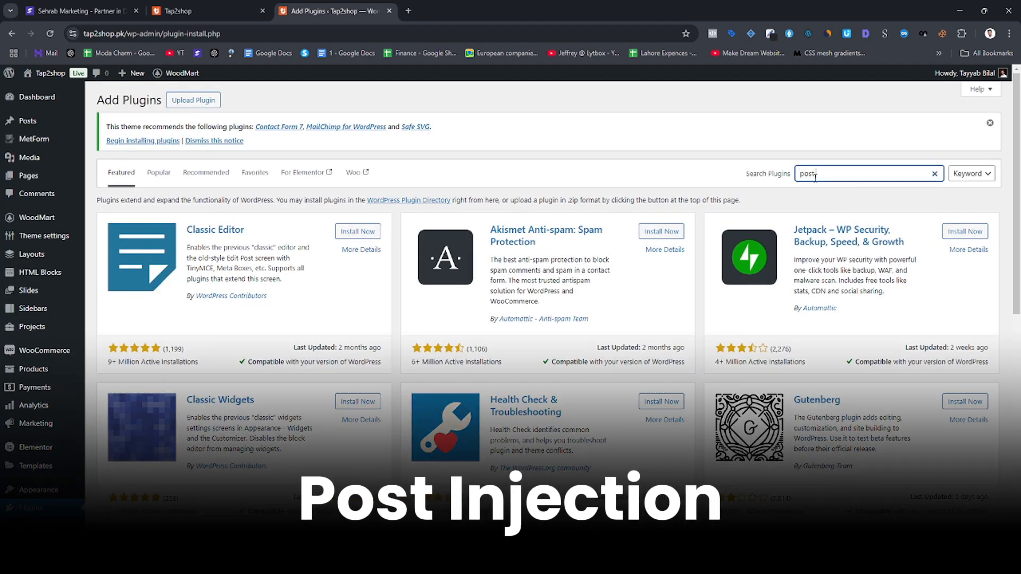
type(" injection")
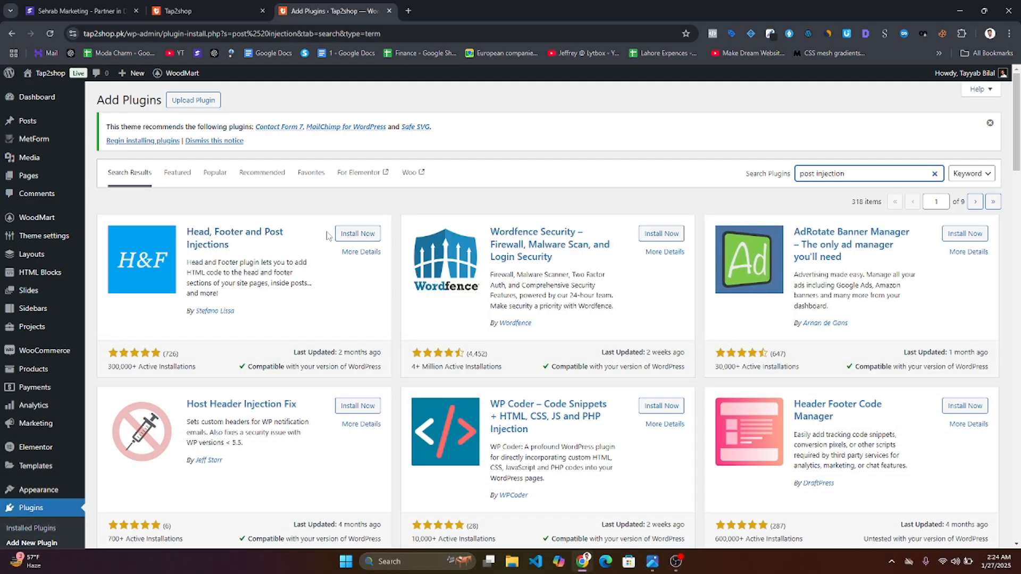
left_click(351, 237)
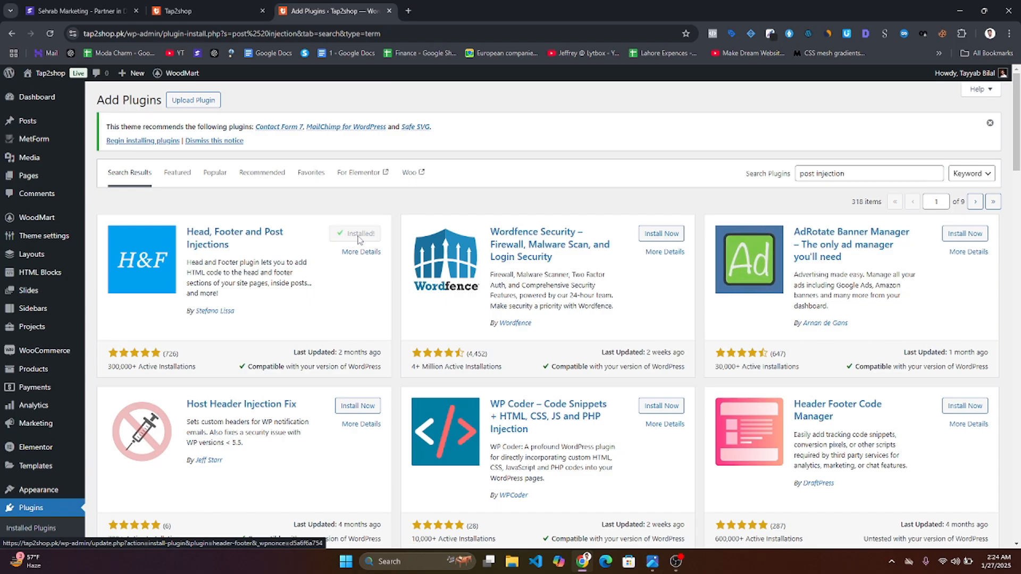
left_click(357, 236)
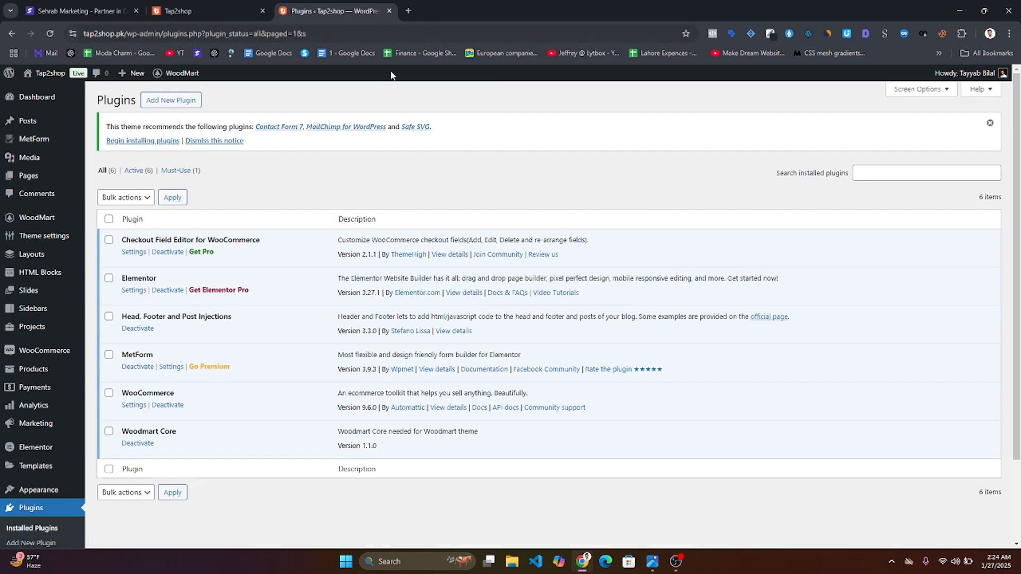
Switch to Meta Business Suite at business.facebook.com in a new browser tab and open the business portfolio's Domains settings.
left_click(408, 11)
type("bu")
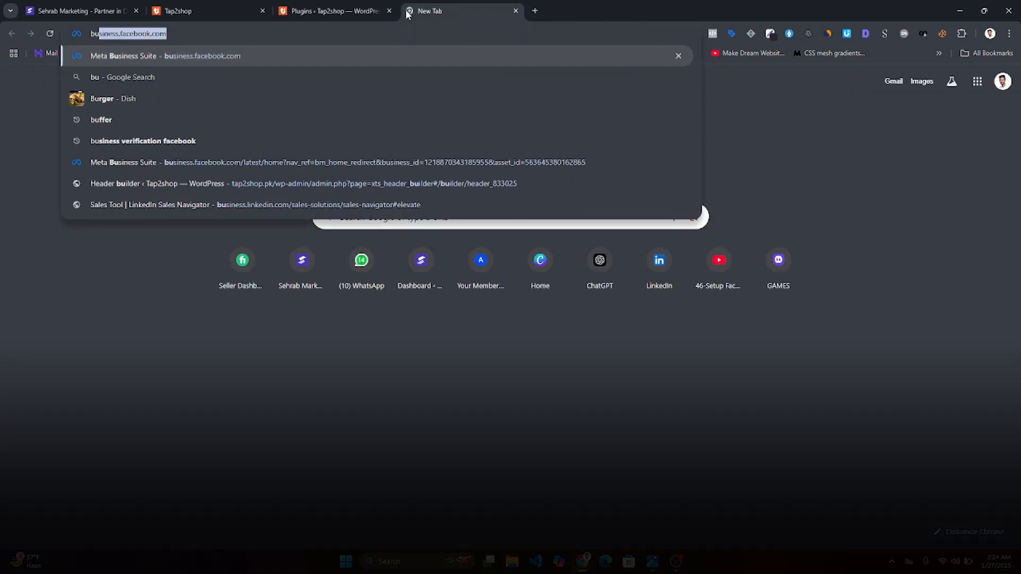
key("Return")
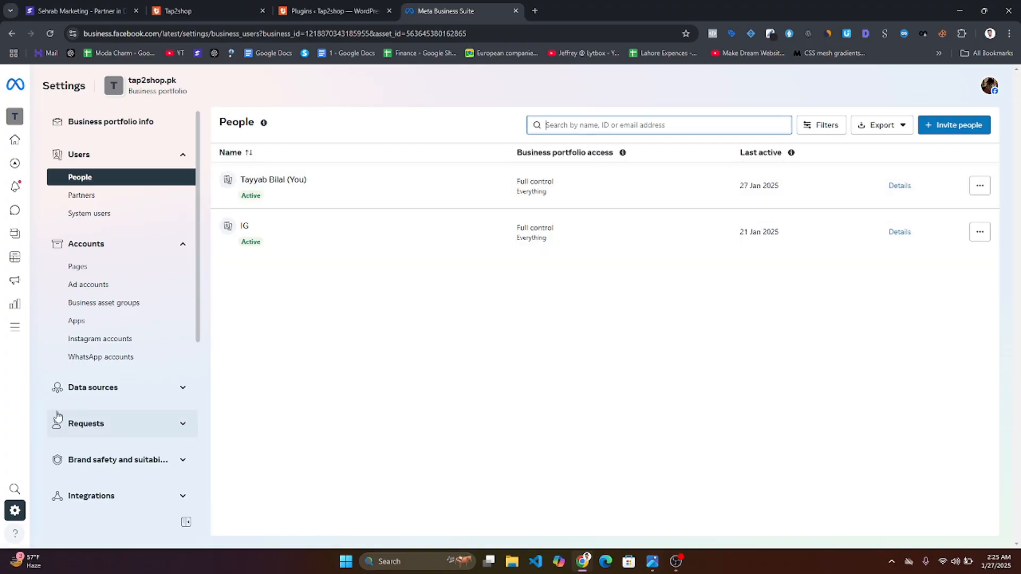
scroll(153, 408, "down", 2)
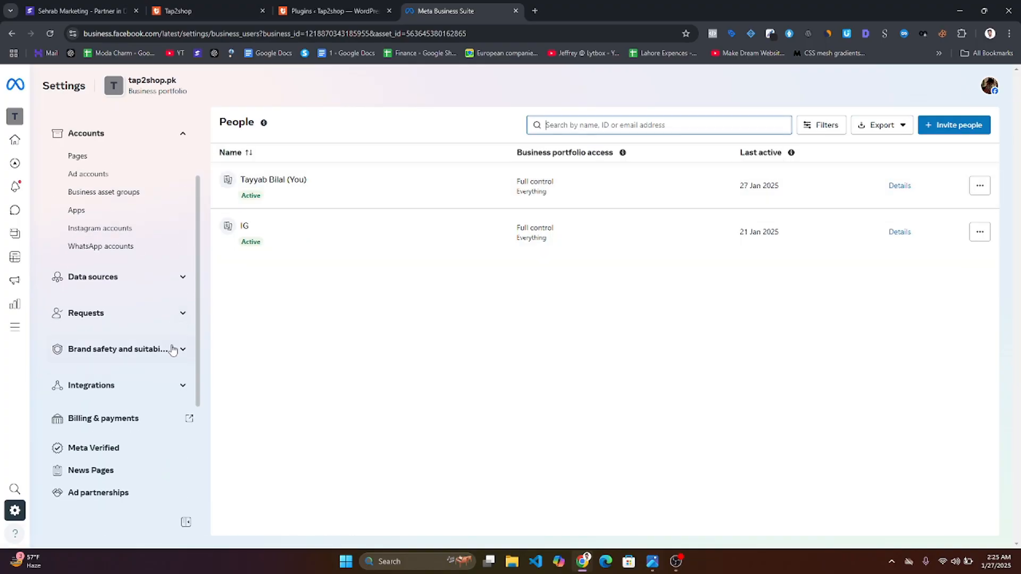
left_click(172, 351)
left_click(70, 372)
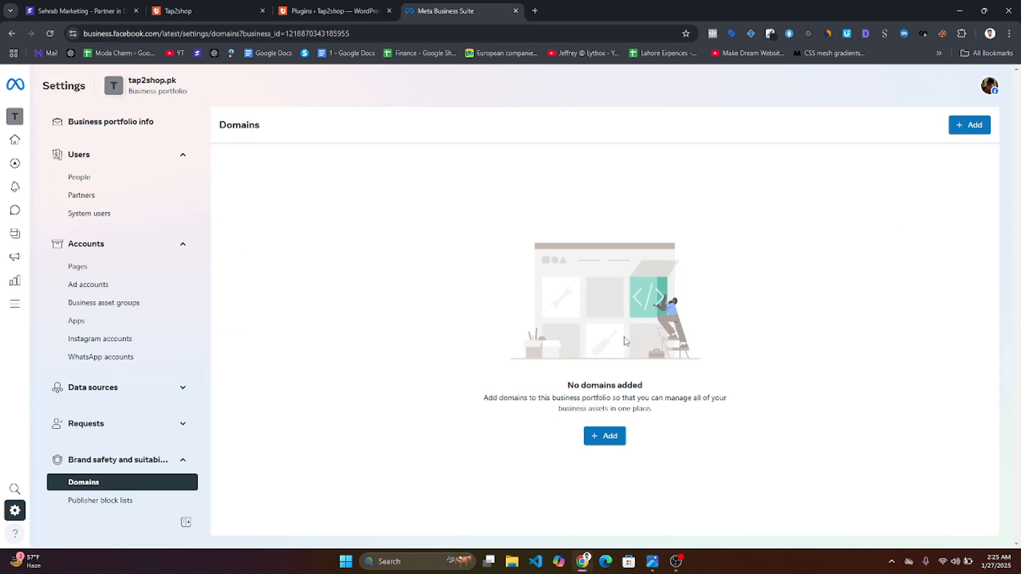
left_click(961, 129)
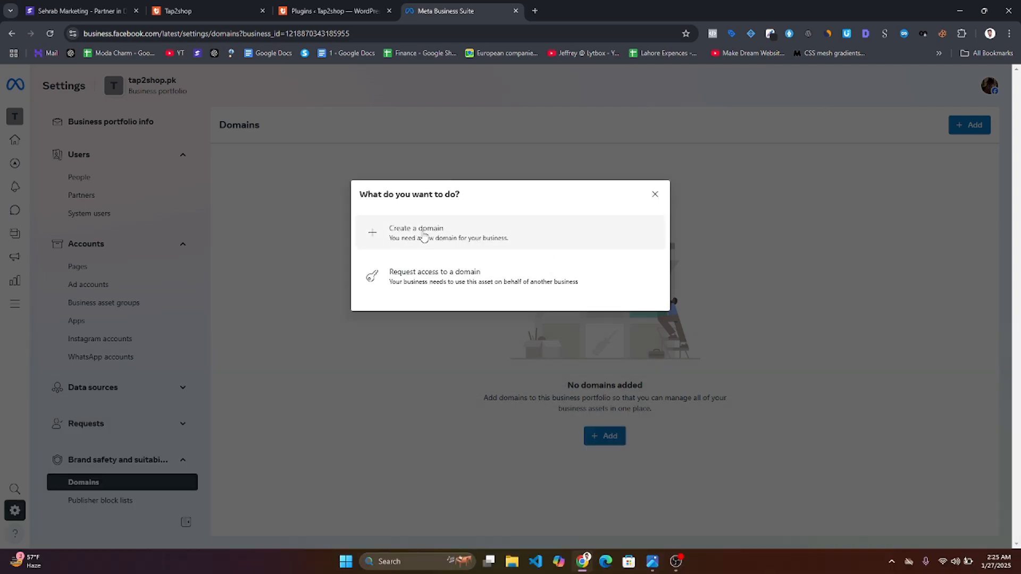
left_click(425, 234)
left_click(414, 269)
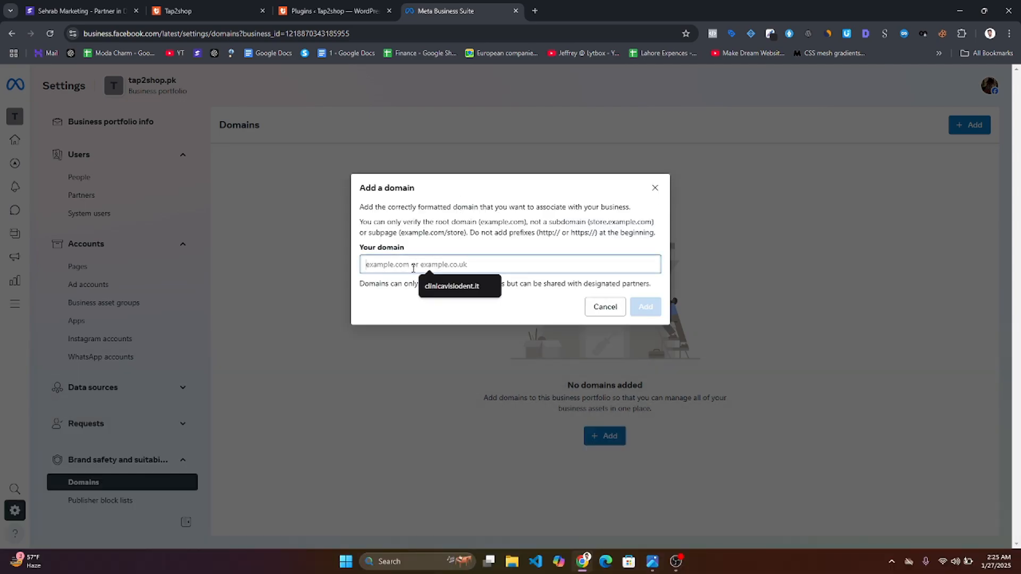
type("https://tap2shop.pk/")
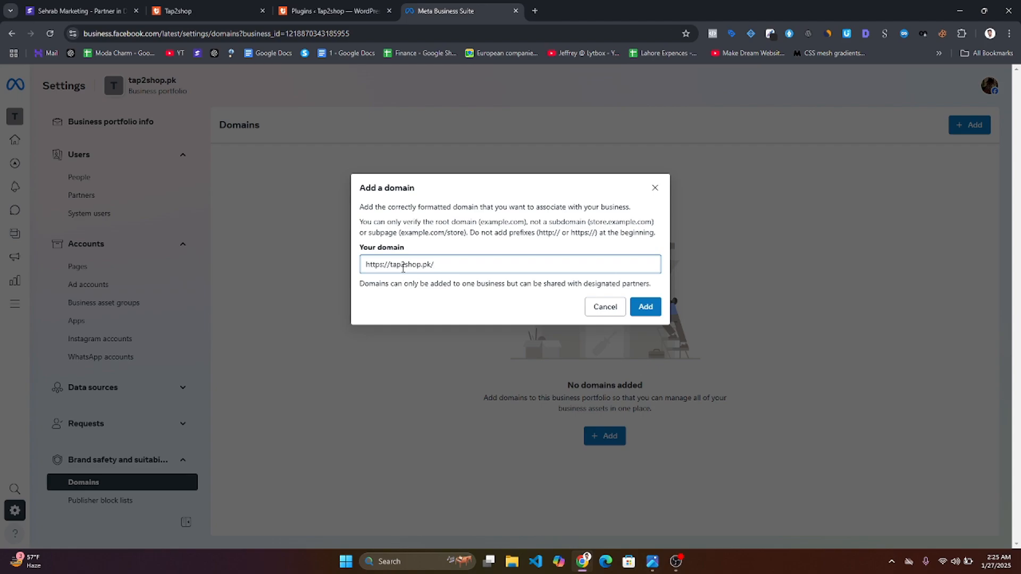
left_click_drag(391, 265, 324, 263)
key("BackSpace")
left_click(390, 261)
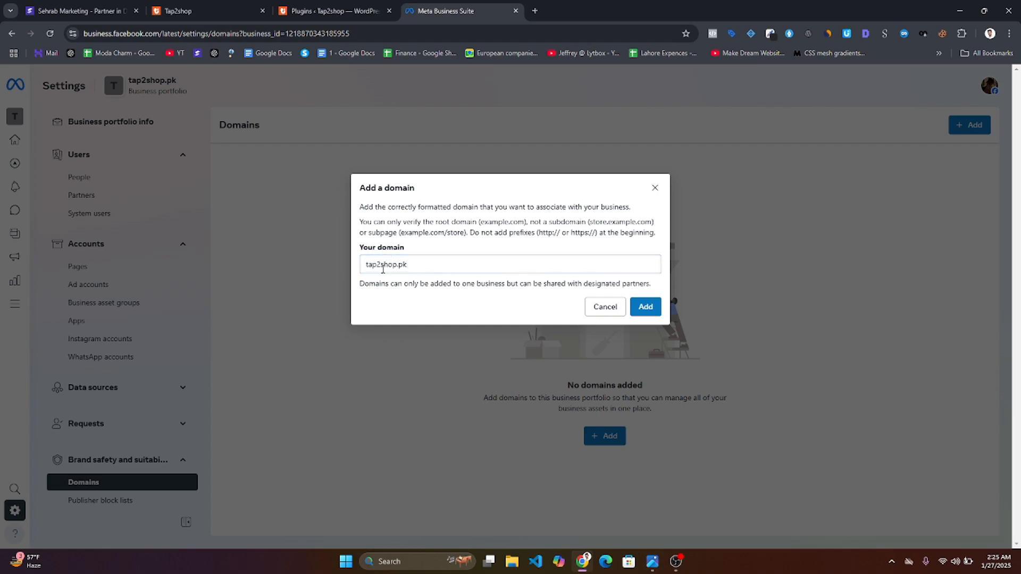
double_click(383, 265)
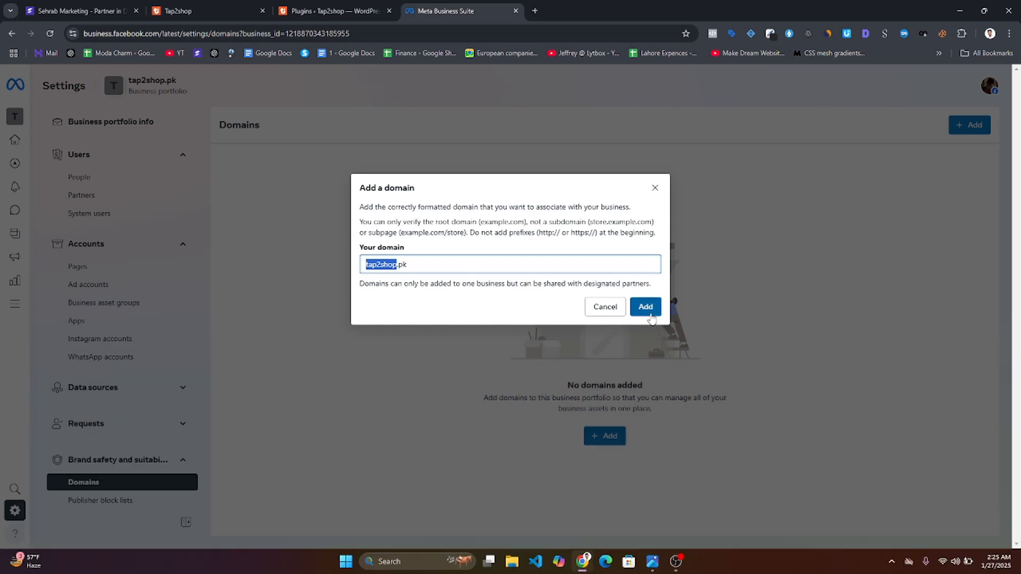
left_click(650, 313)
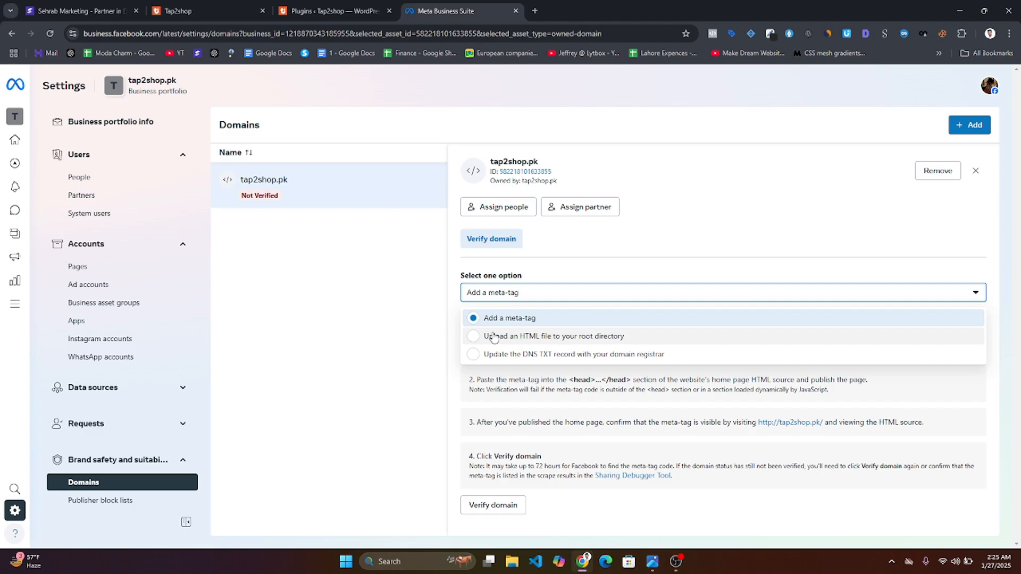
Keep the meta-tag verification method for tap2shop.pk and copy the complete facebook-domain-verification meta-tag.
left_click(435, 342)
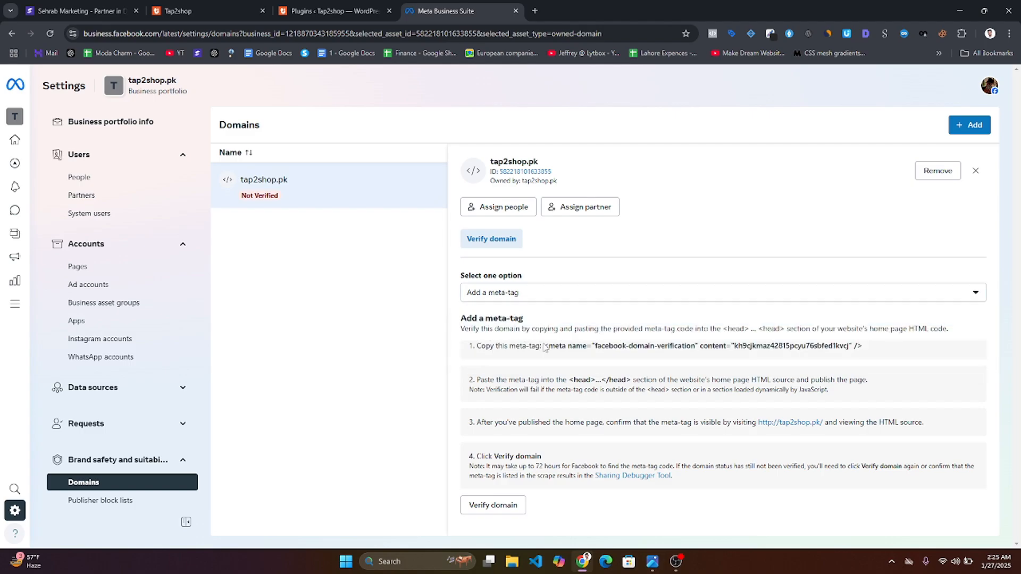
left_click_drag(544, 347, 884, 355)
key("ctrl+c")
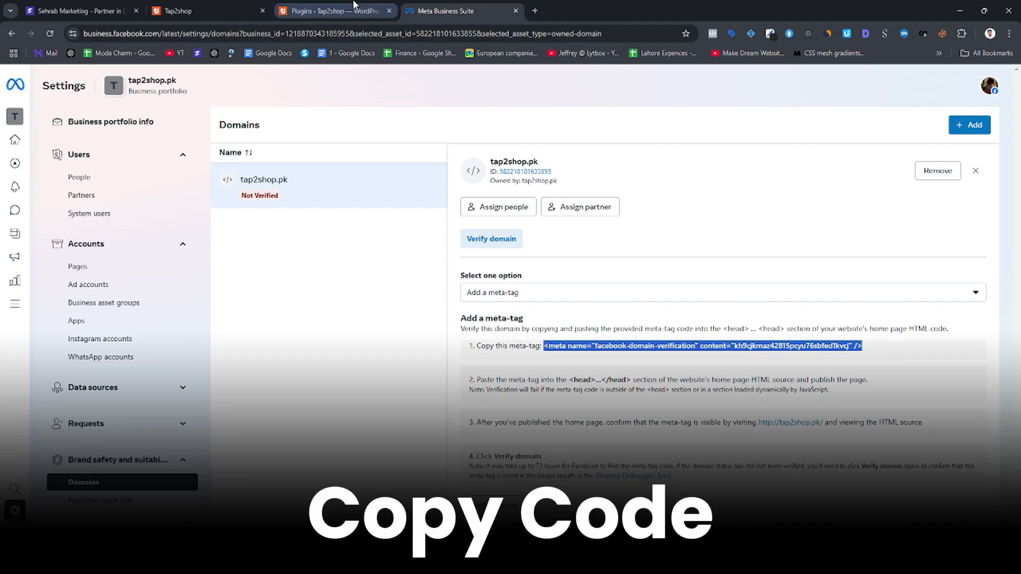
Return to the WordPress dashboard and open the Head and Footer settings of the injection plugin.
left_click(353, 6)
scroll(163, 207, "down", 2)
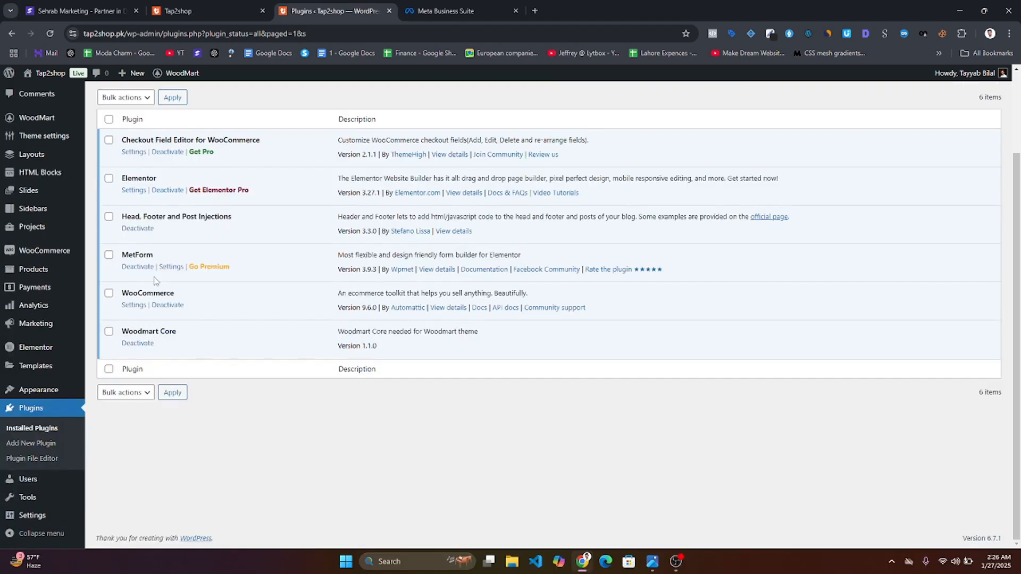
mouse_move(43, 525)
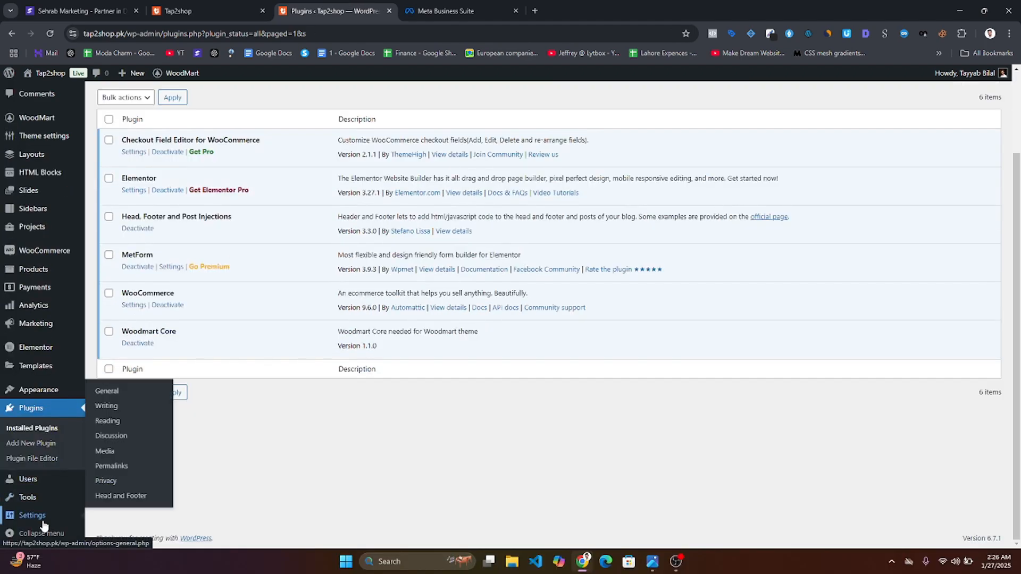
left_click(120, 500)
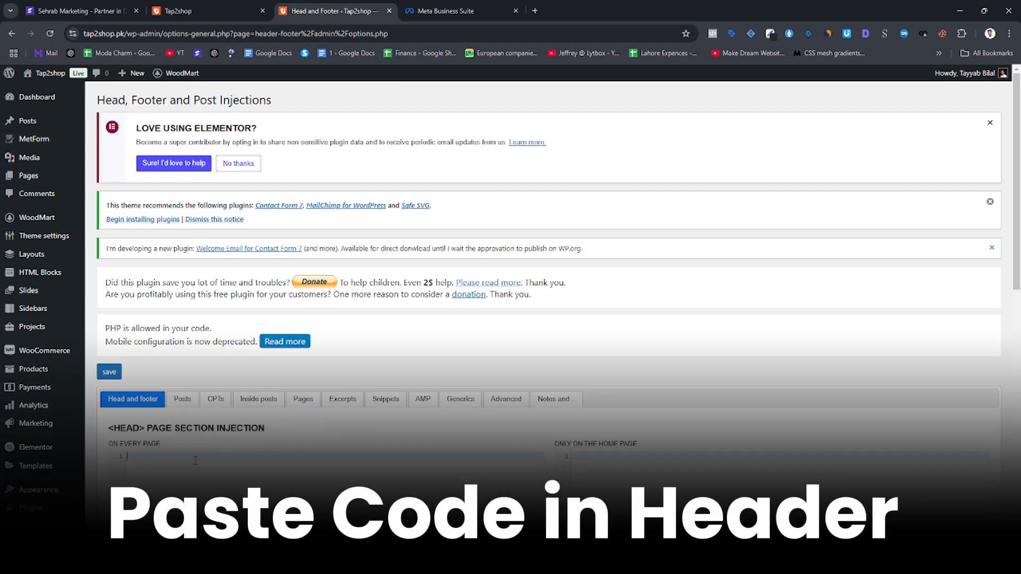
Paste the domain verification meta-tag into the head injection fields for every page and for the home page only, and save.
left_click(195, 456)
key("ctrl+v")
scroll(195, 460, "down", 1)
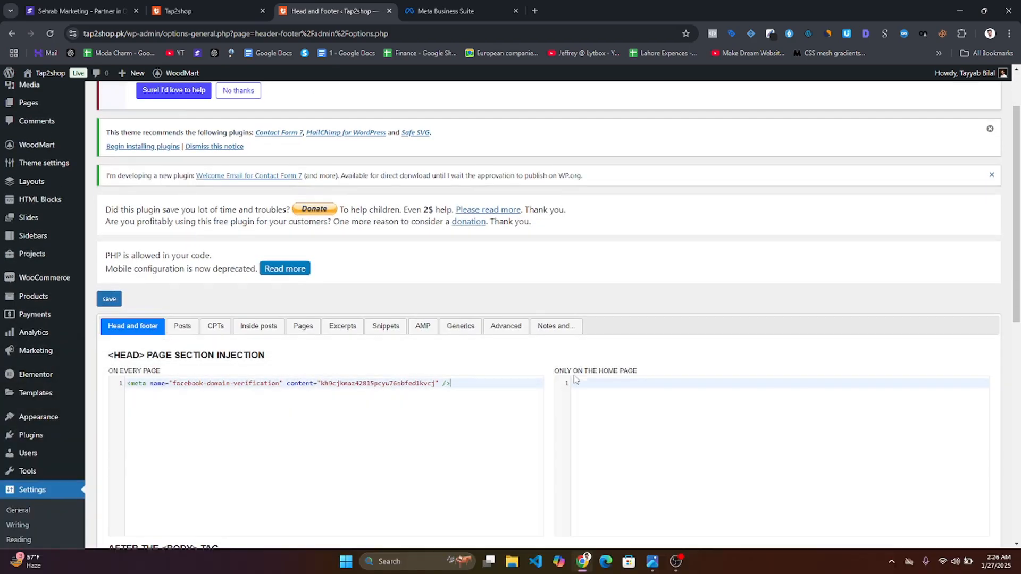
left_click(617, 387)
key("ctrl+v")
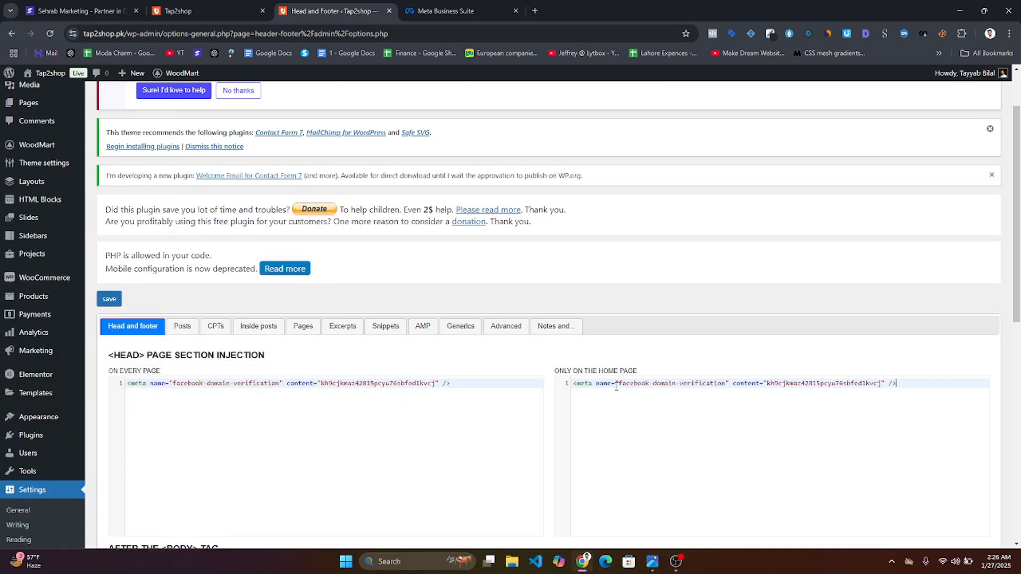
left_click(111, 300)
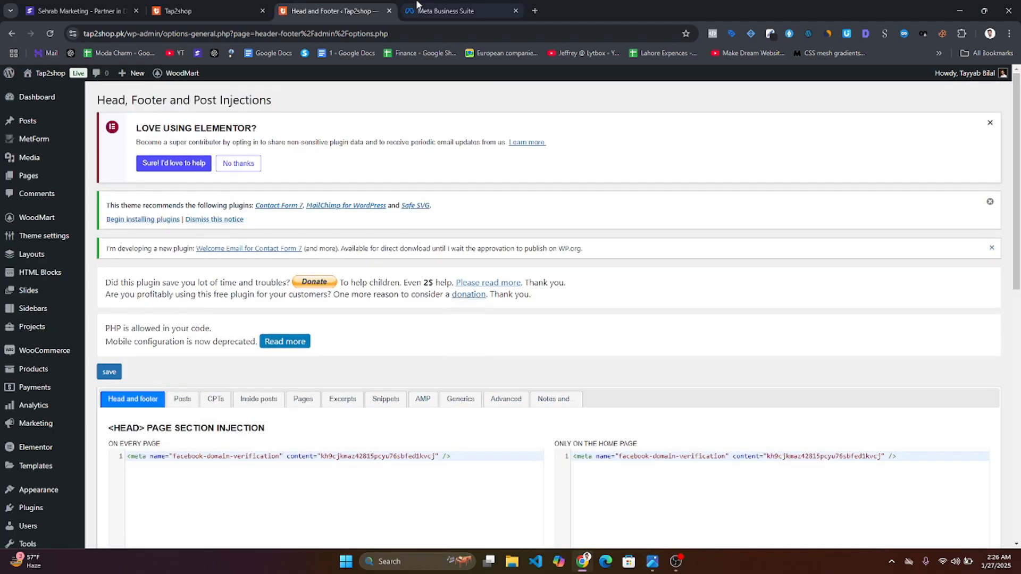
Back in Meta Business Suite, visit the published tap2shop.pk home page from the instructions and run the domain verification.
left_click(428, 6)
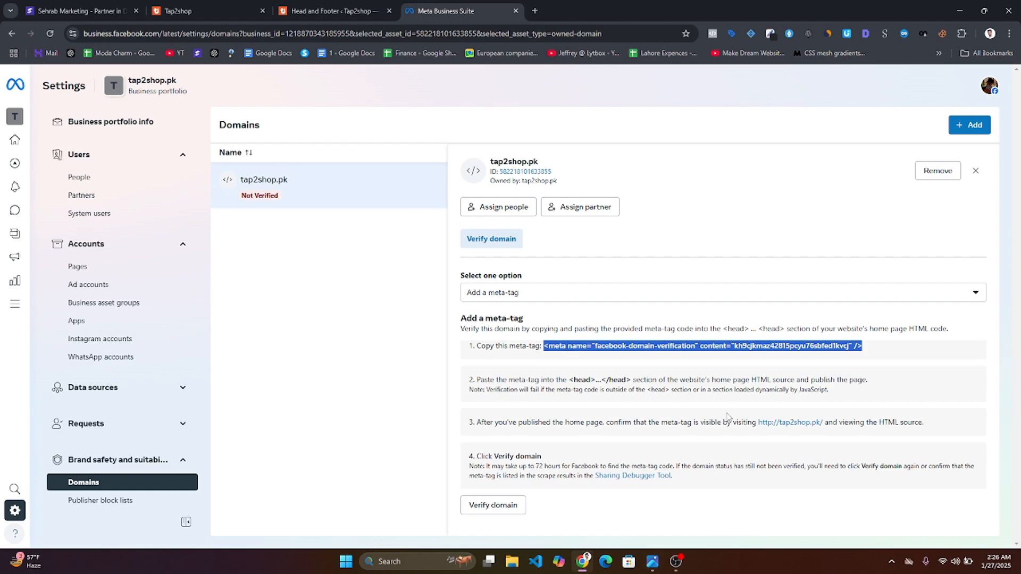
left_click(776, 426)
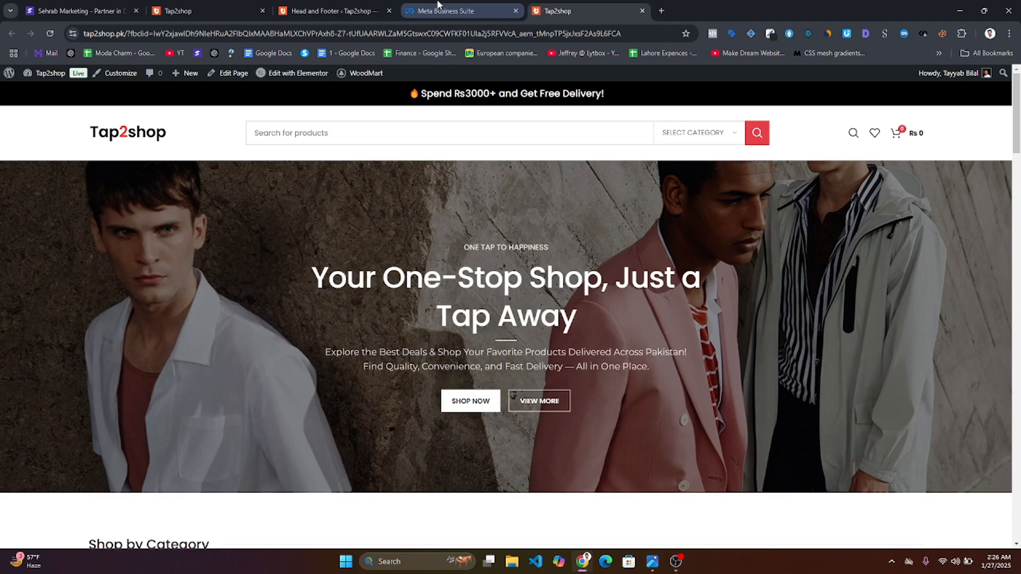
left_click(439, 6)
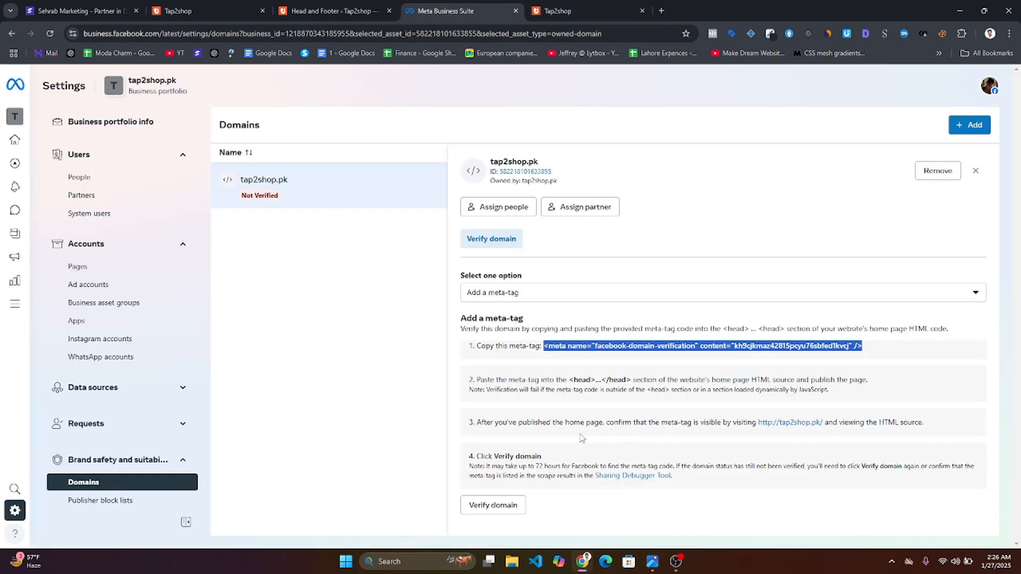
left_click(496, 503)
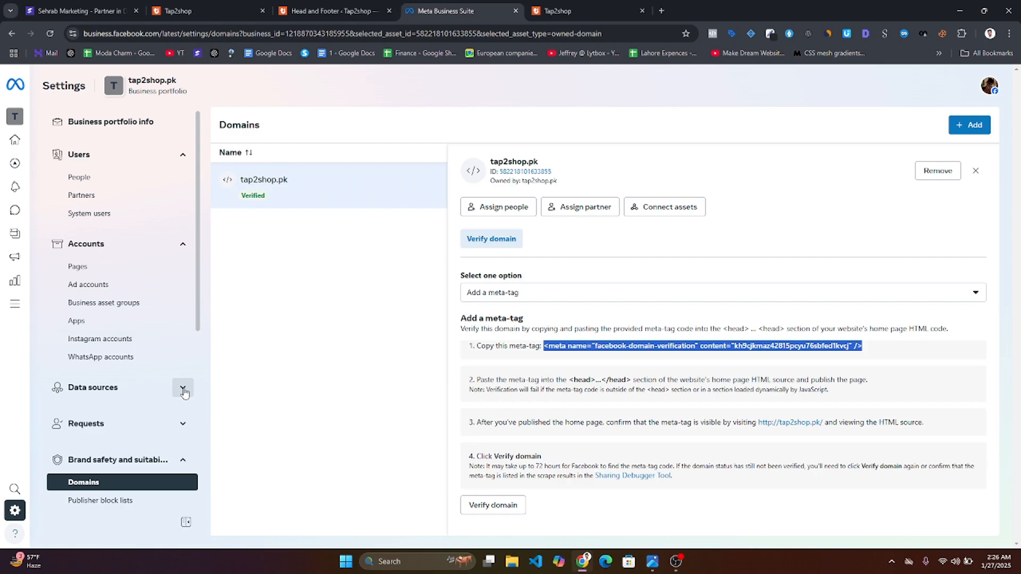
Create a new dataset named Tap2Shop in the Datasets section of the business portfolio's data sources.
left_click(183, 389)
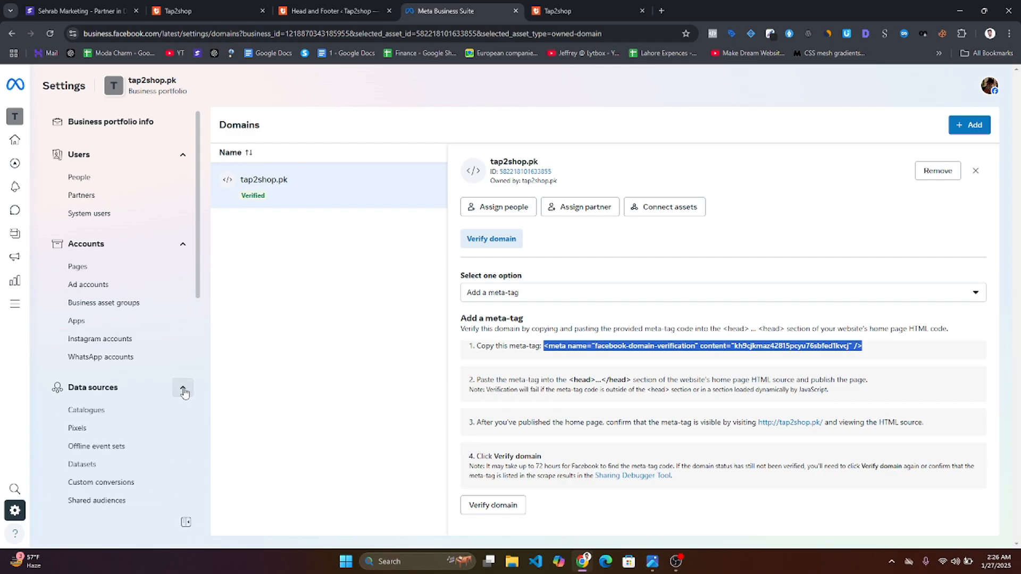
left_click(84, 465)
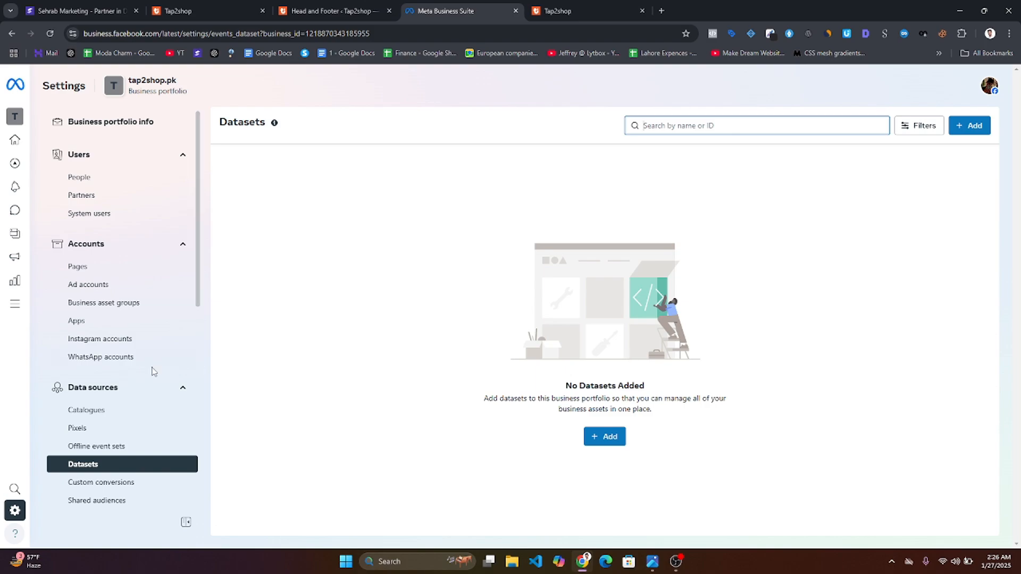
left_click(111, 429)
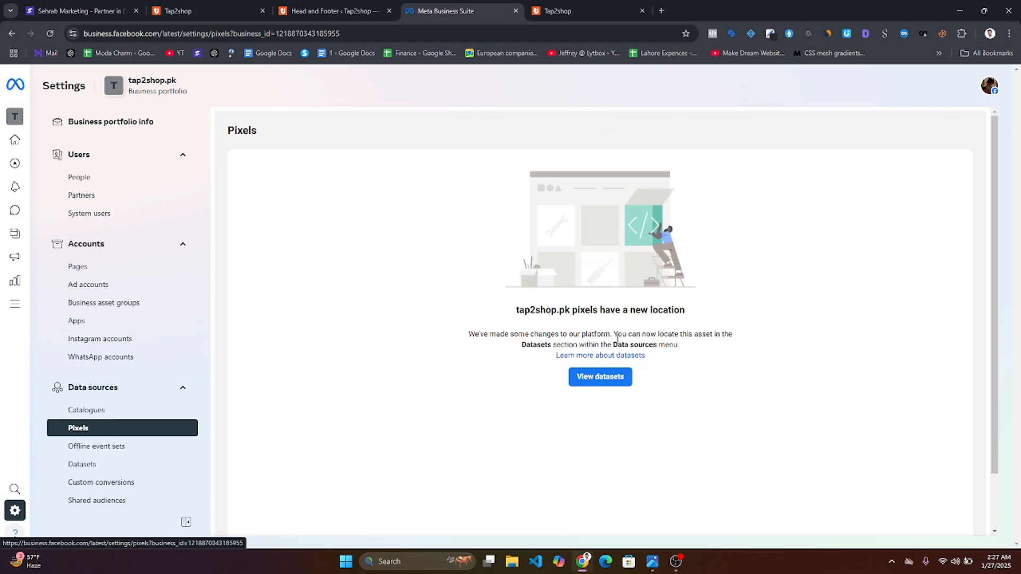
left_click(75, 465)
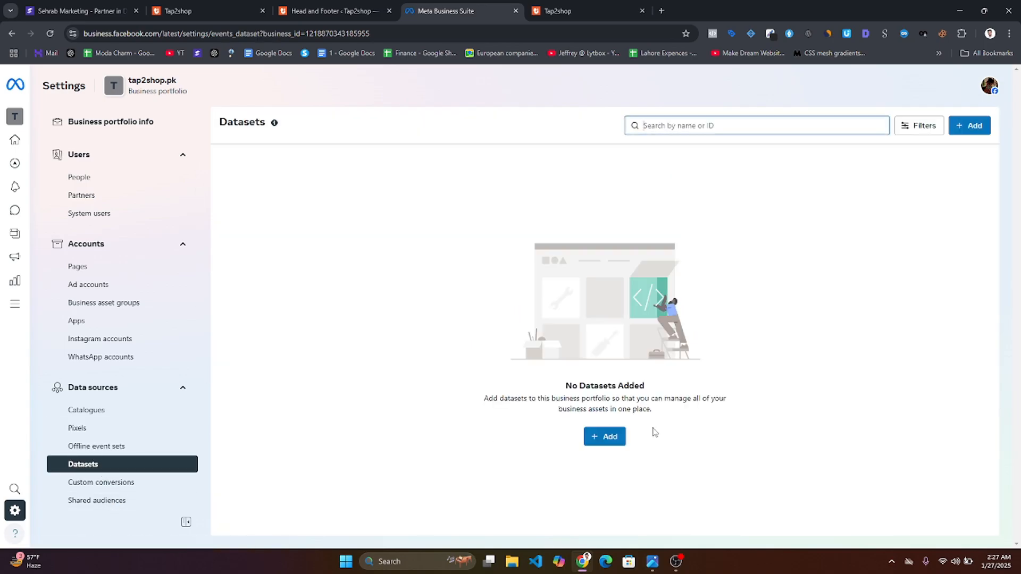
left_click(599, 440)
left_click(445, 242)
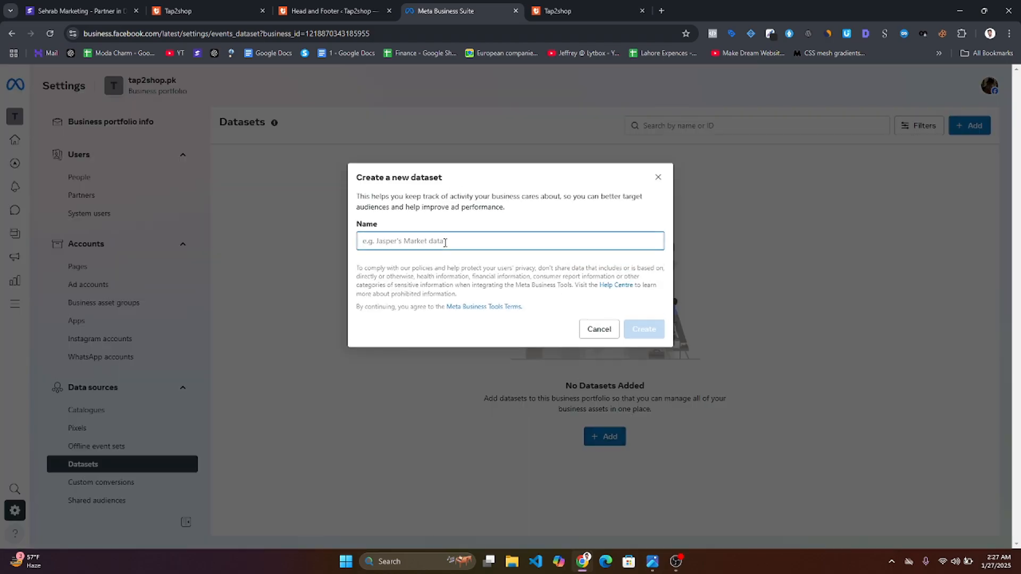
type("ta")
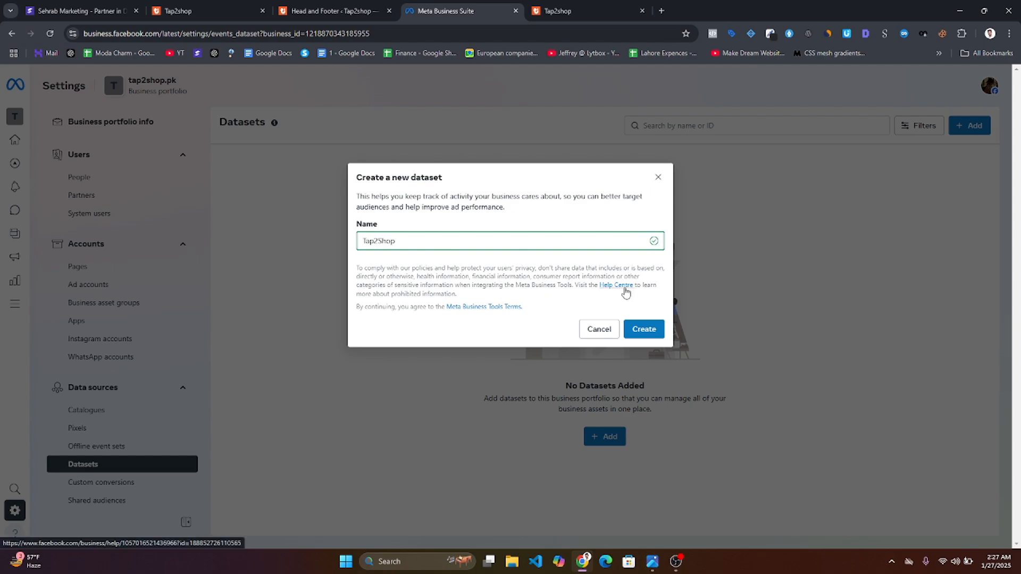
left_click(642, 326)
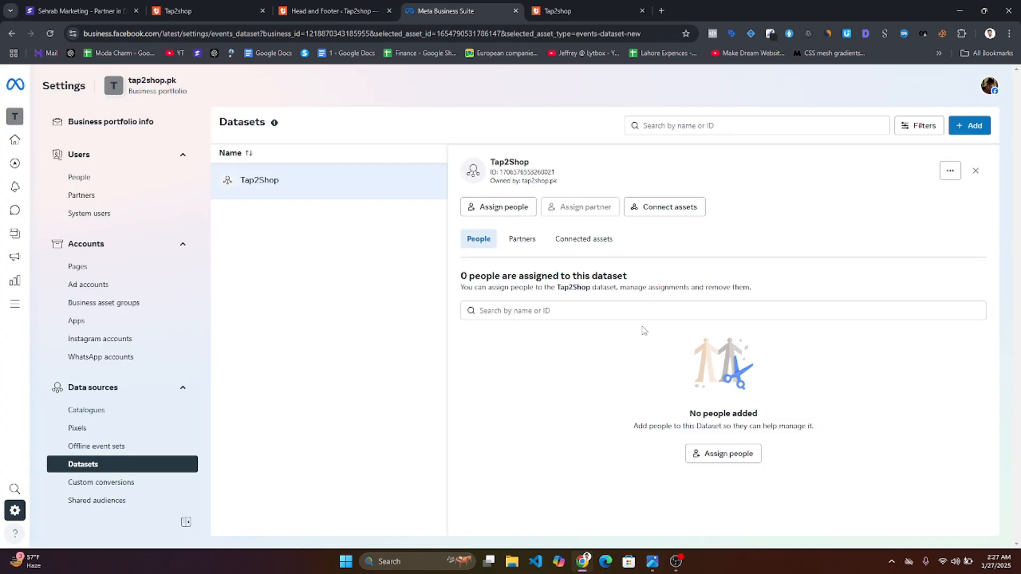
Open the Tap2Shop dataset in Events Manager.
left_click(950, 170)
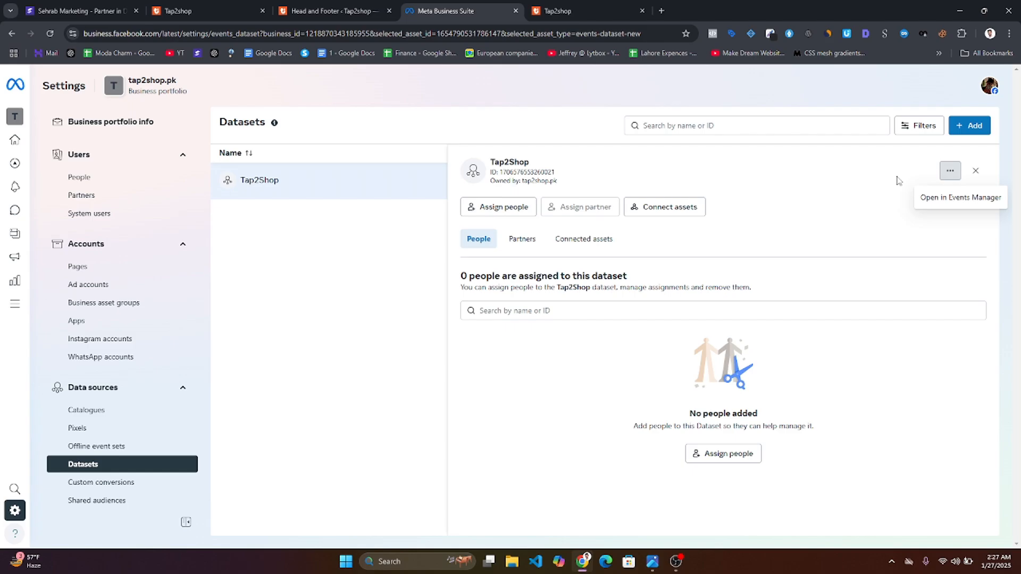
mouse_move(952, 183)
left_mouse_down()
mouse_move(944, 201)
mouse_move(954, 200)
left_mouse_up()
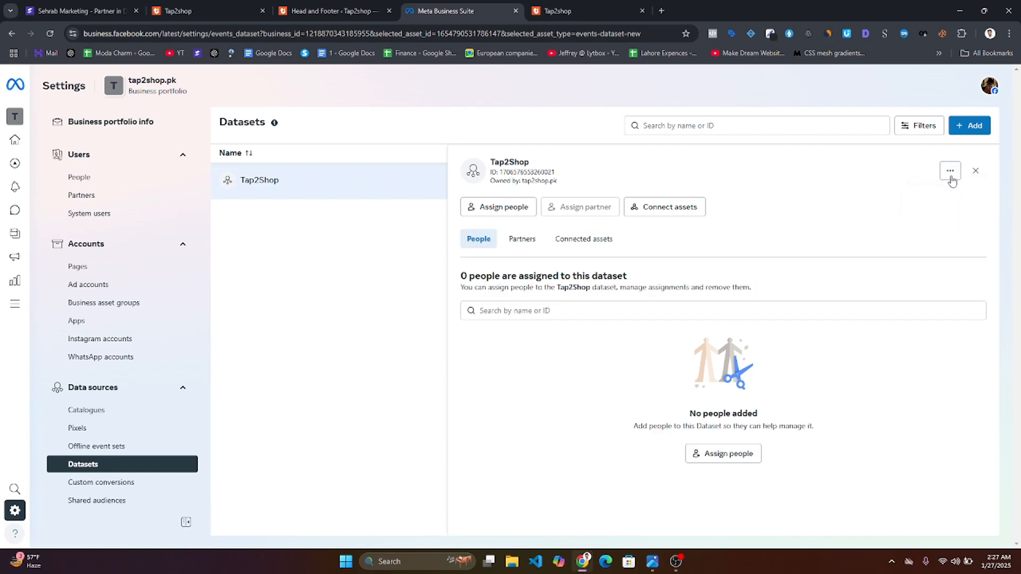
left_click(951, 174)
left_click(943, 207)
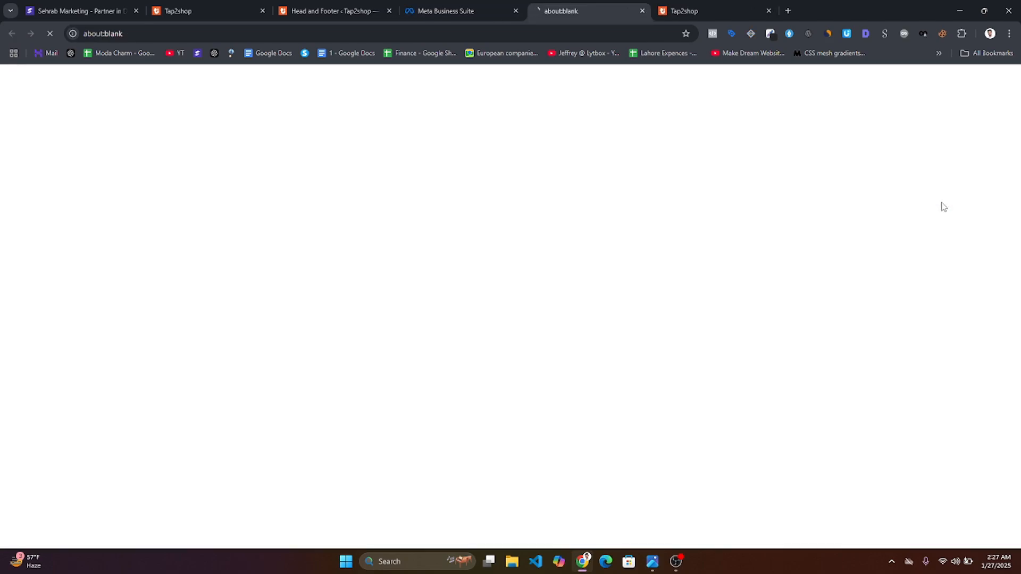
Start the Meta Pixel setup for the dataset with manual code installation and copy the pixel base code.
scroll(549, 274, "down", 3)
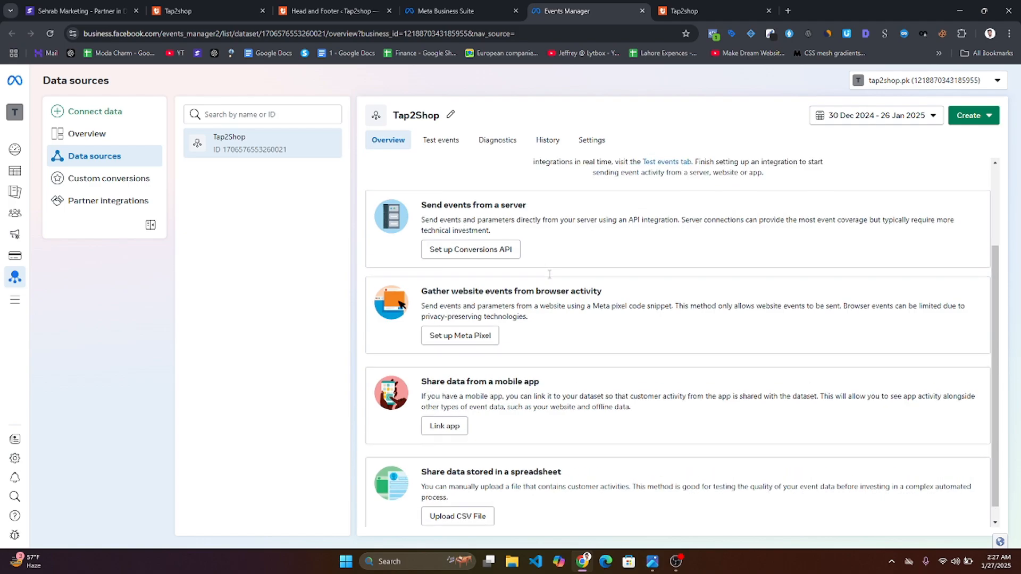
scroll(441, 388, "up", 2)
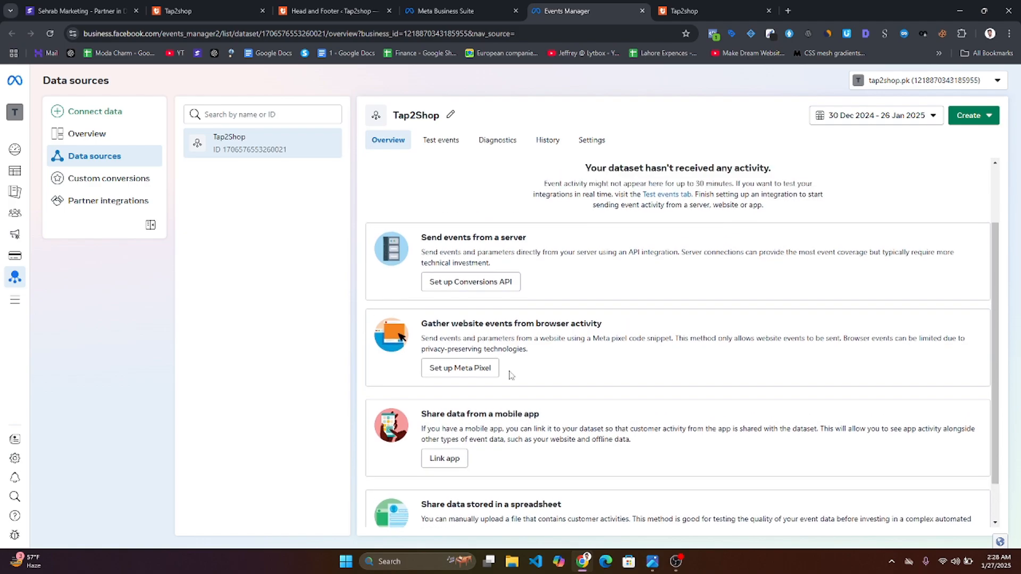
scroll(463, 352, "down", 2)
left_click(460, 330)
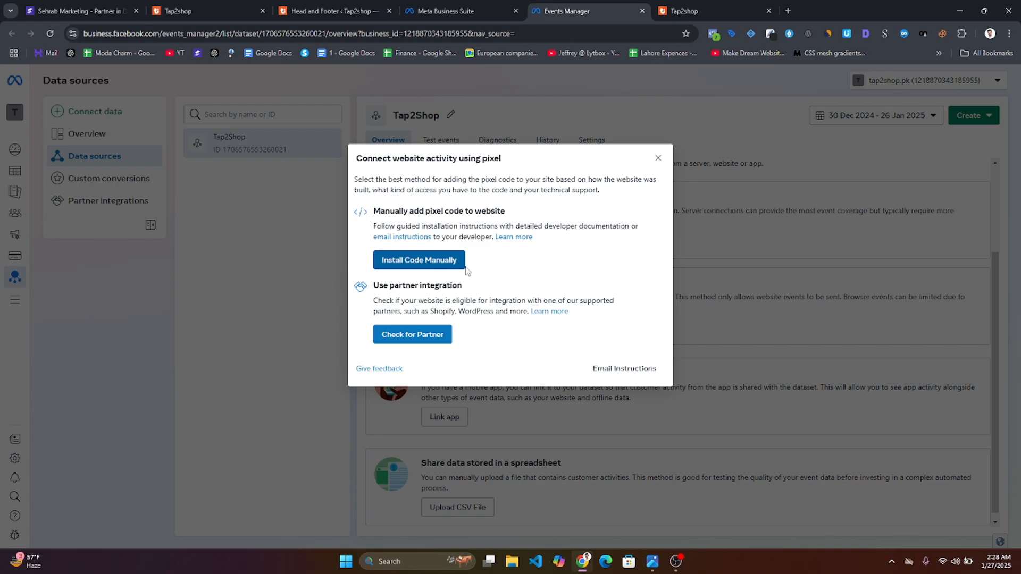
left_click(424, 262)
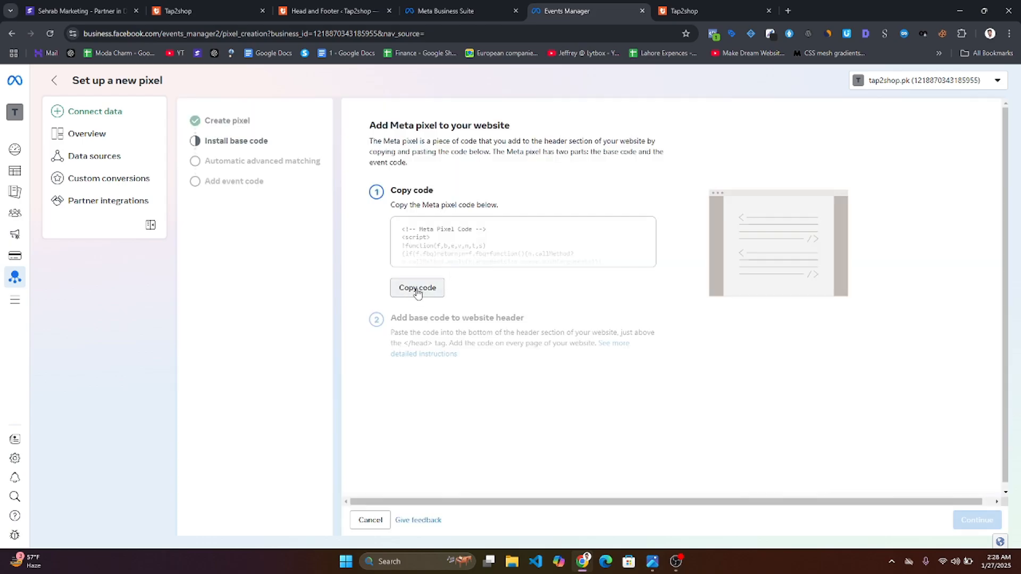
left_click(417, 291)
In the WordPress Head and Footer settings, paste the Meta Pixel code below the verification meta-tag in the every-page head injection.
left_click(669, 8)
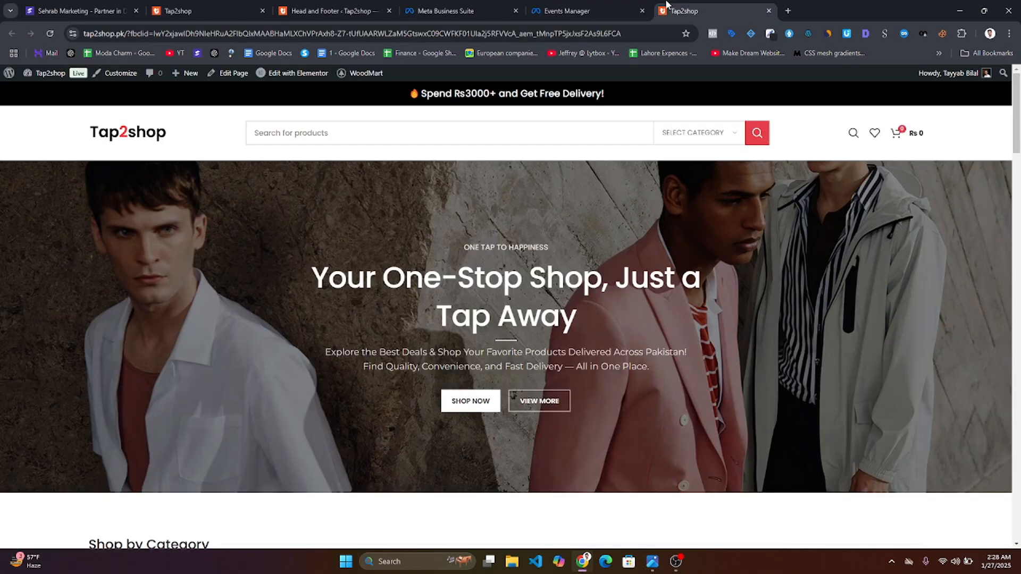
left_click(327, 10)
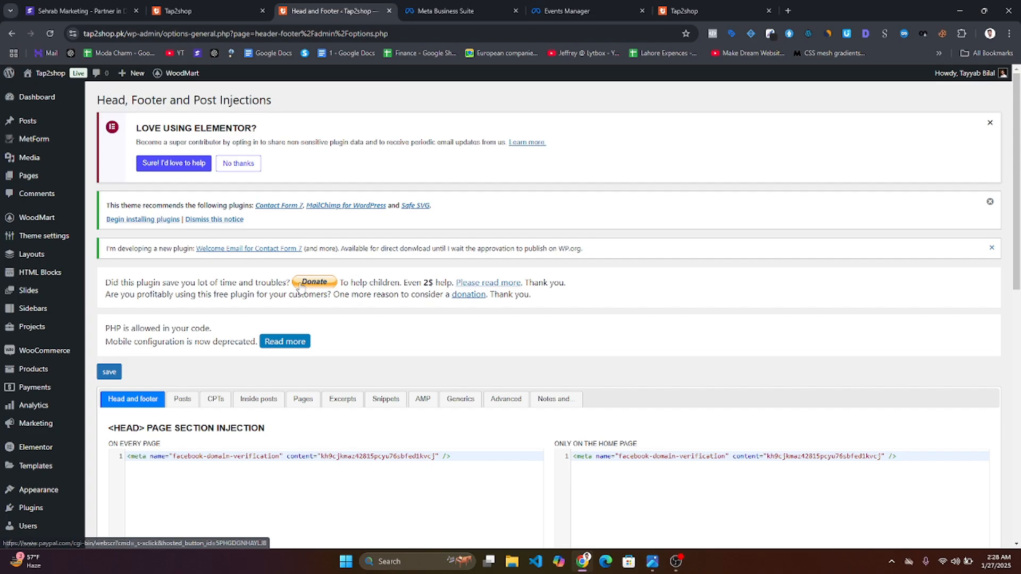
scroll(305, 286, "down", 4)
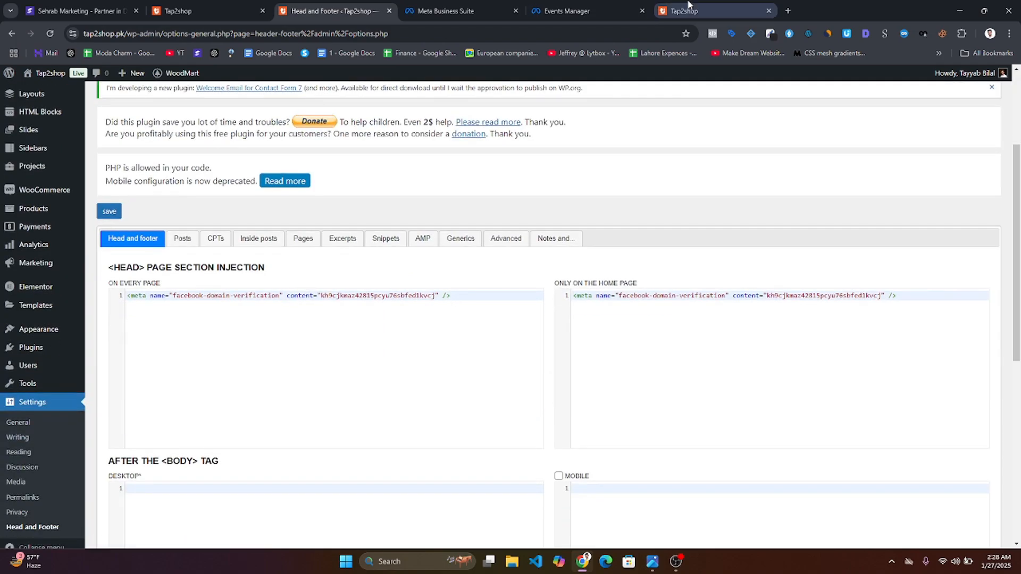
left_click(689, 5)
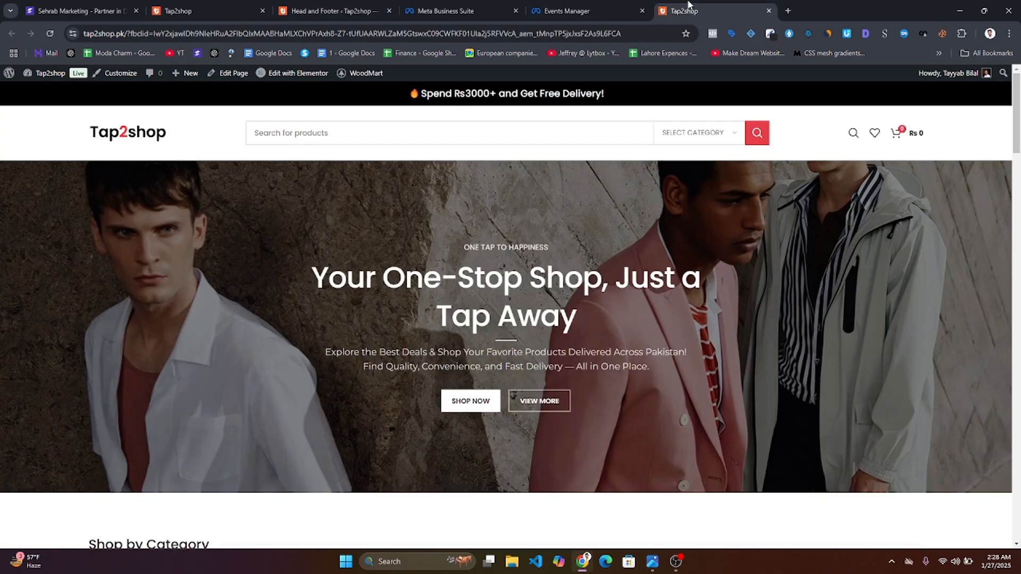
left_click(594, 6)
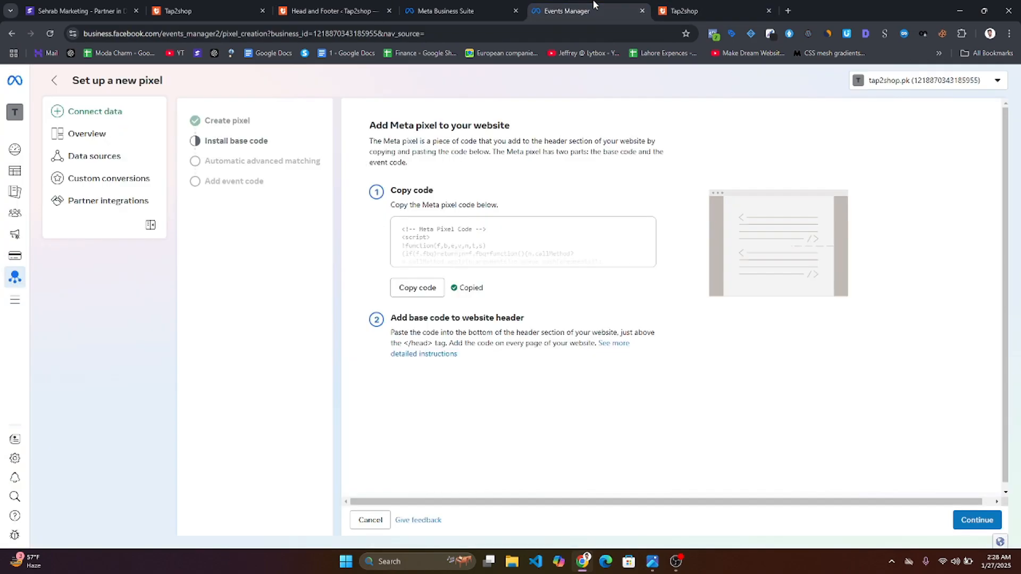
left_click(291, 4)
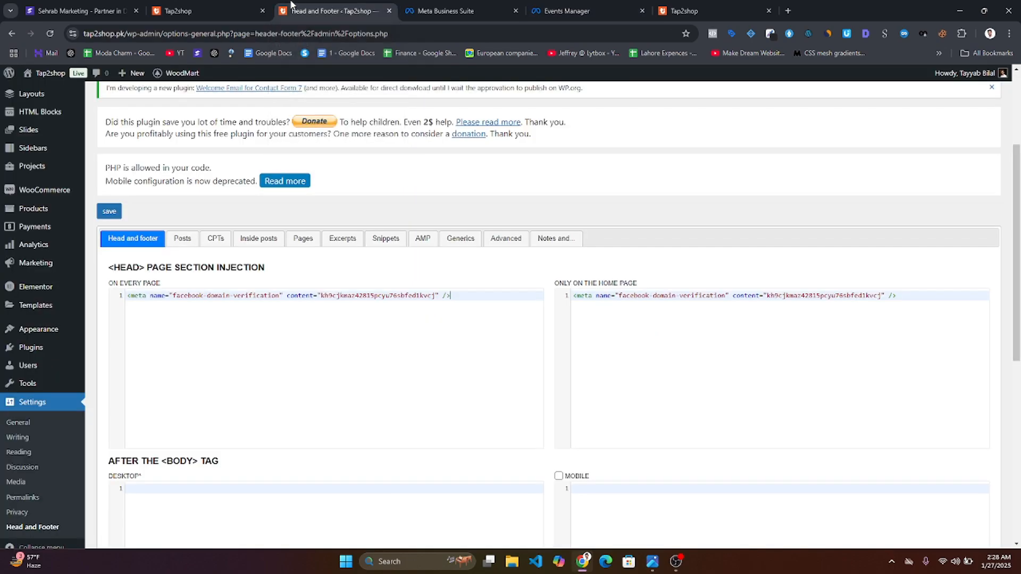
key("Return")
key("Return")
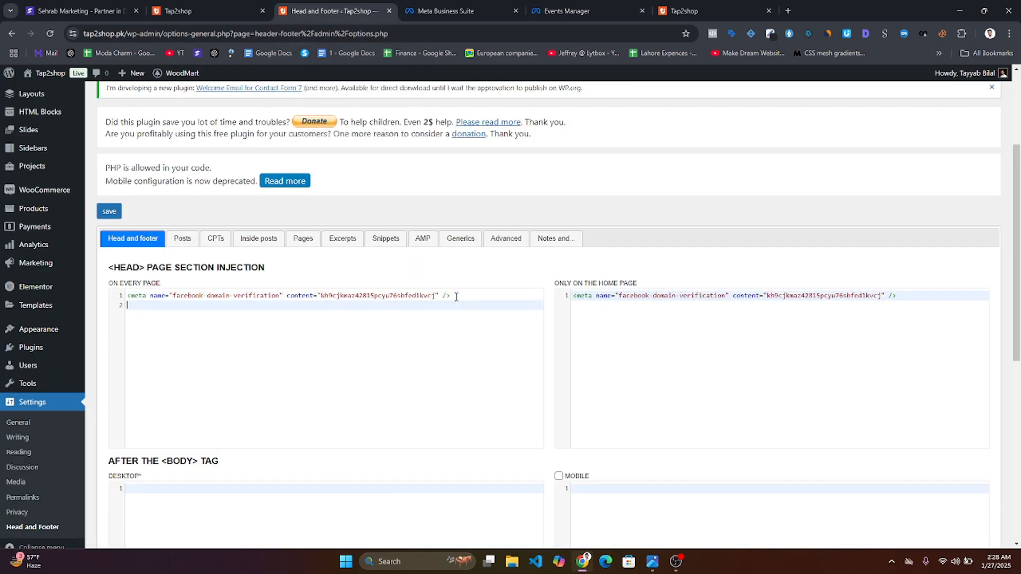
key("ctrl+v")
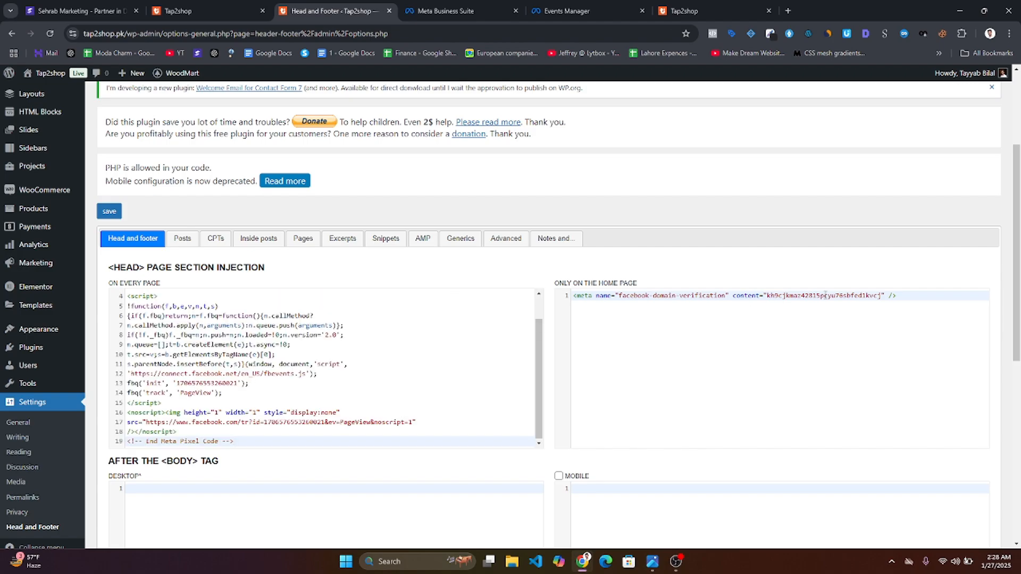
Paste the same pixel code below the meta-tag in the home-page-only head injection and save the settings.
key("Return")
key("Return")
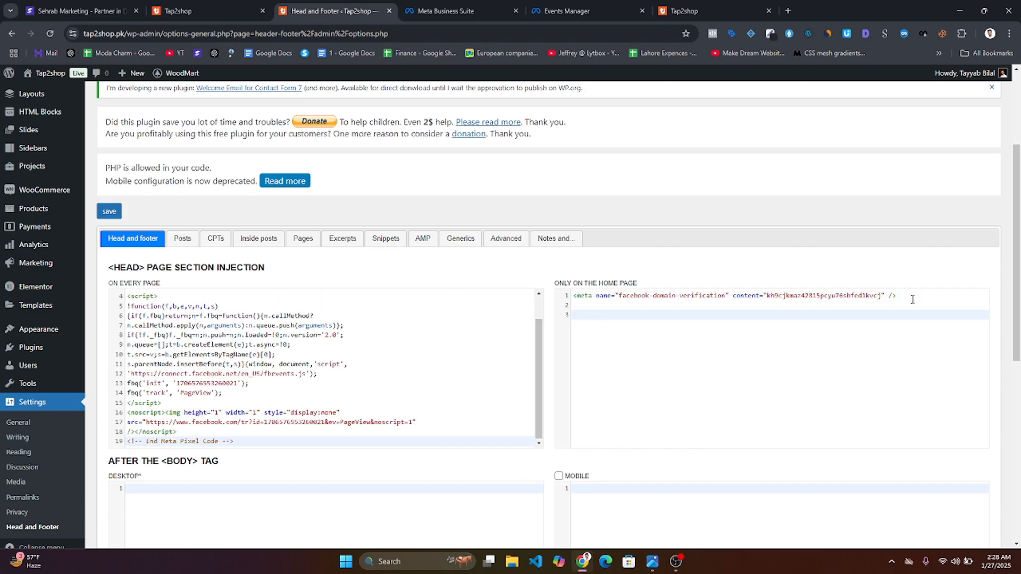
key("ctrl+v")
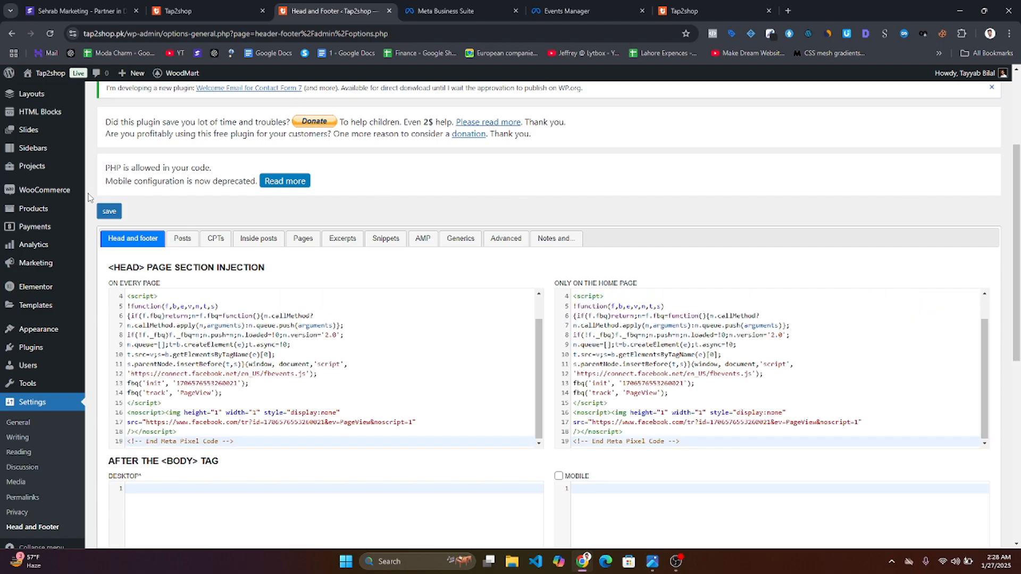
left_click(110, 212)
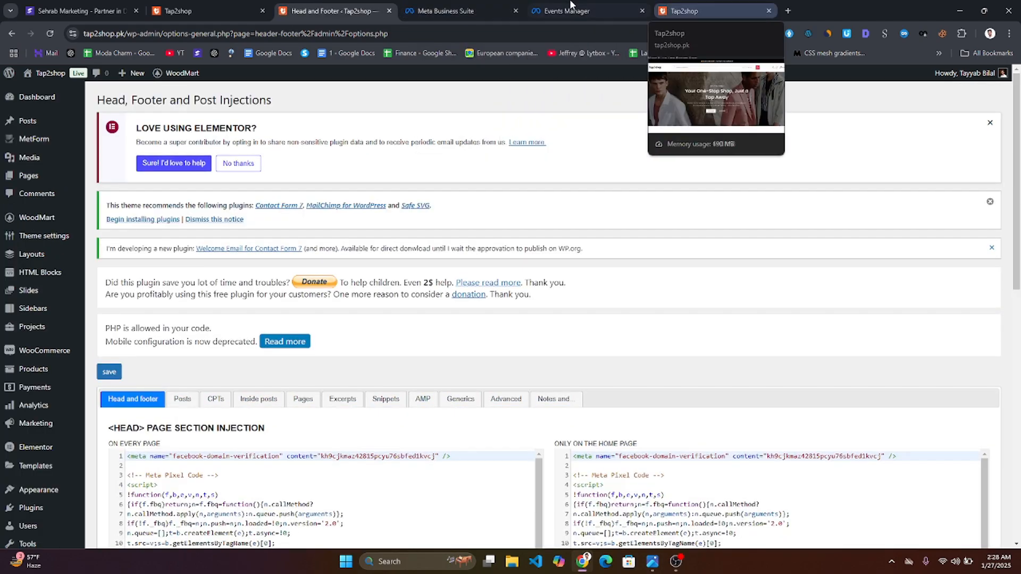
Back in Events Manager, turn on automatic advanced matching and finish the pixel setup at the pixel overview without adding events.
left_click(562, 4)
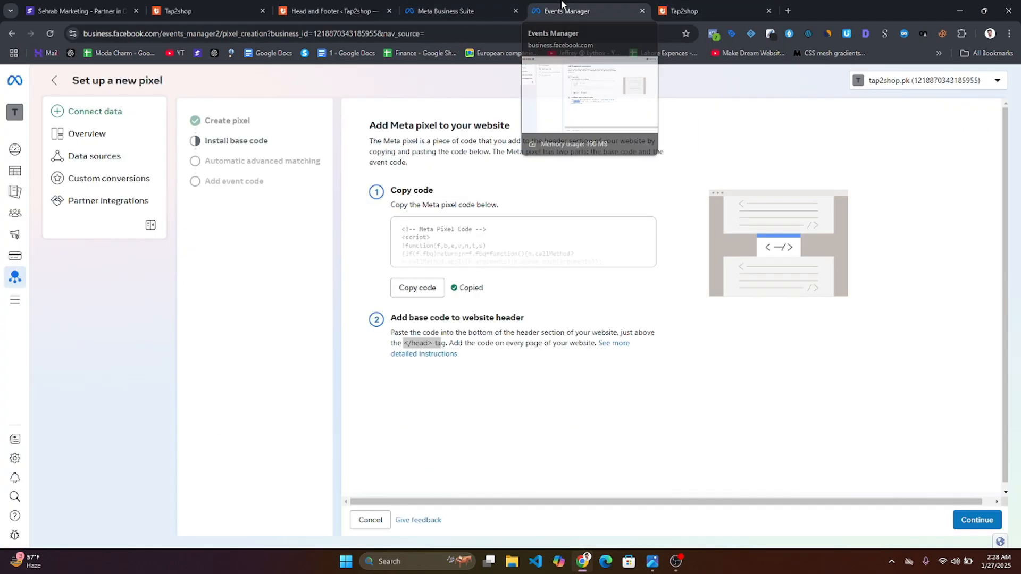
left_click(974, 523)
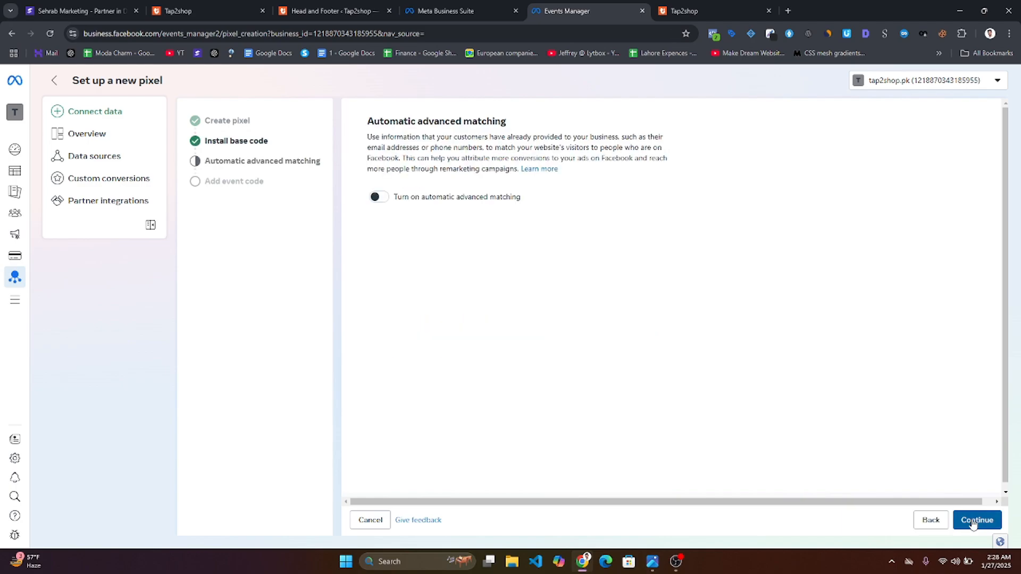
left_click(380, 201)
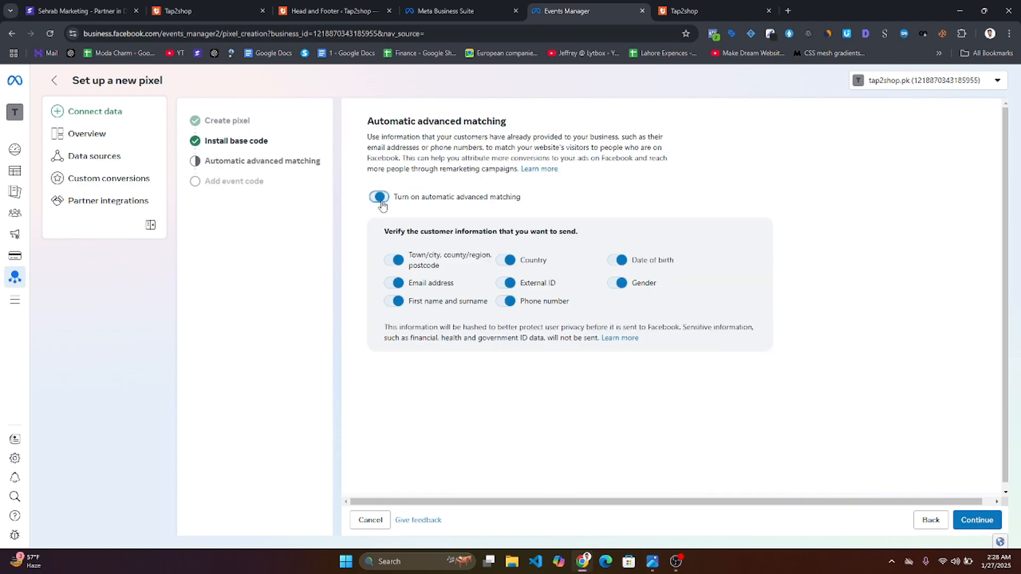
left_click(967, 522)
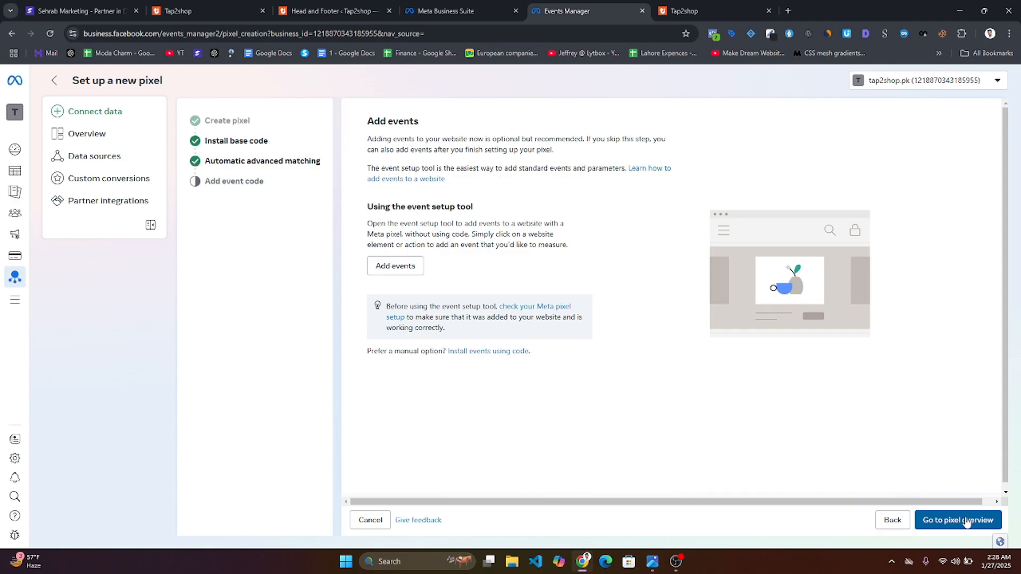
left_click(967, 521)
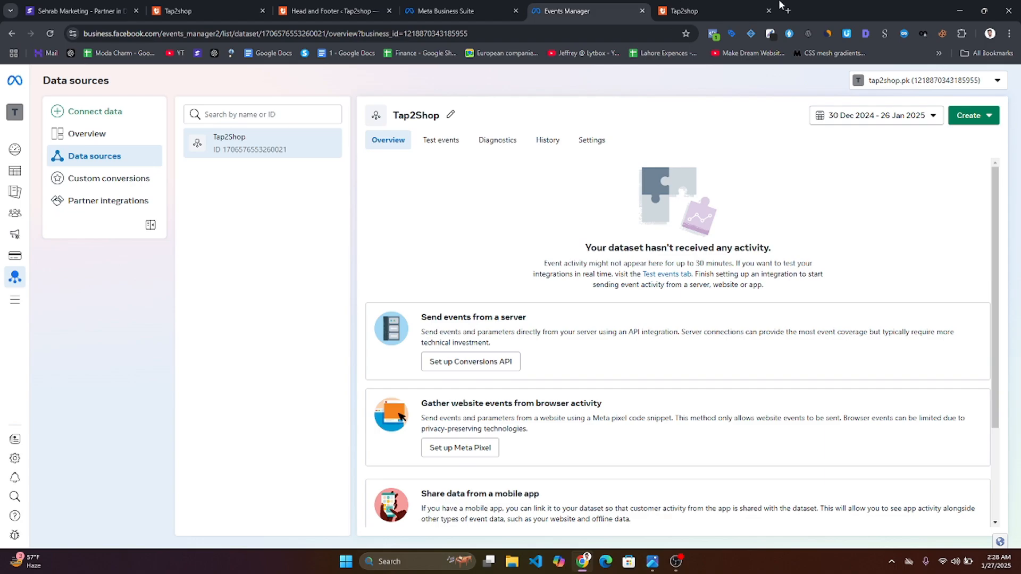
Check the pixel on the Tap2shop home page with Meta Pixel Helper, reloading the page, and compare its ID with the dataset's.
left_click(692, 11)
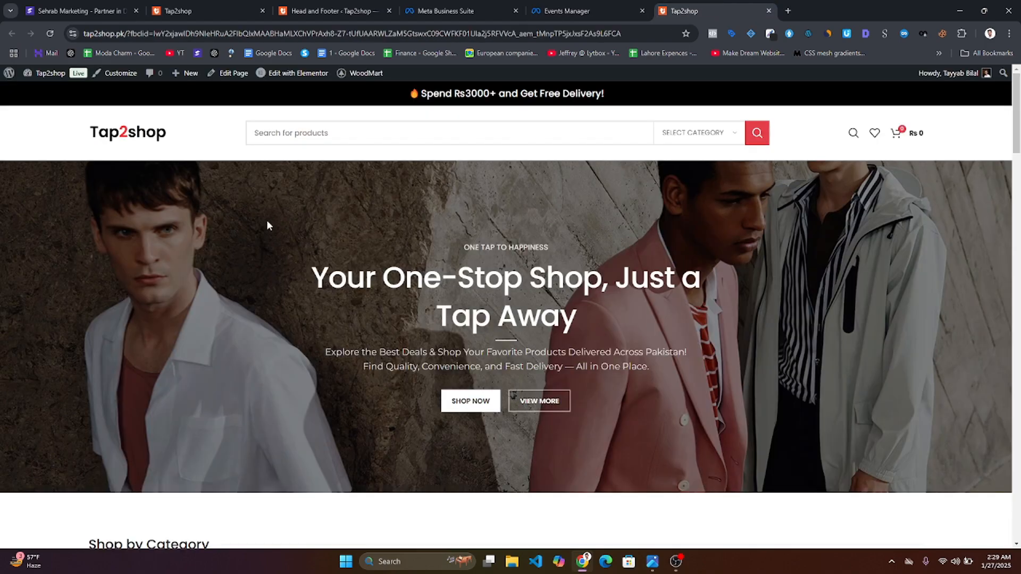
left_click(711, 34)
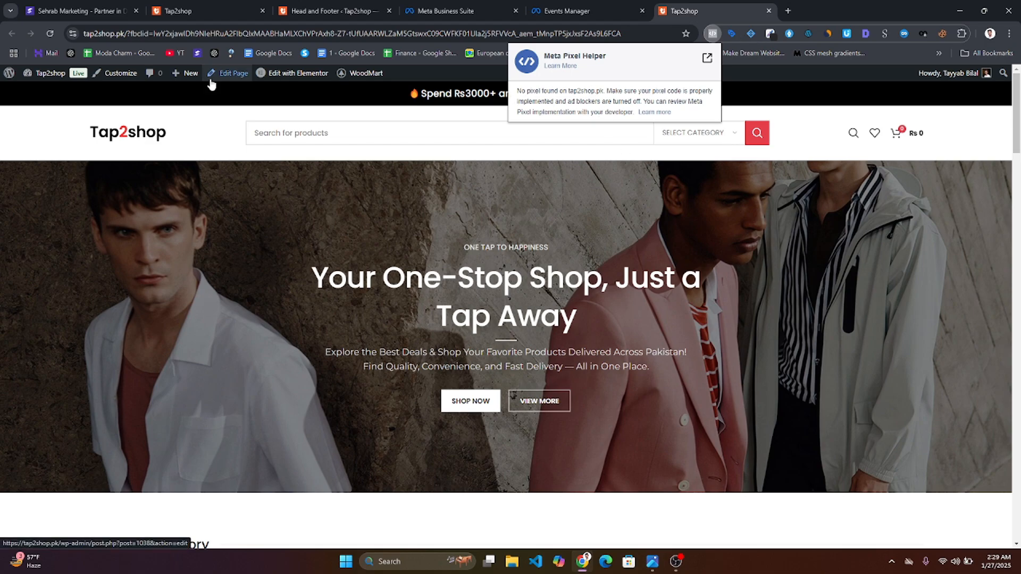
left_click(53, 33)
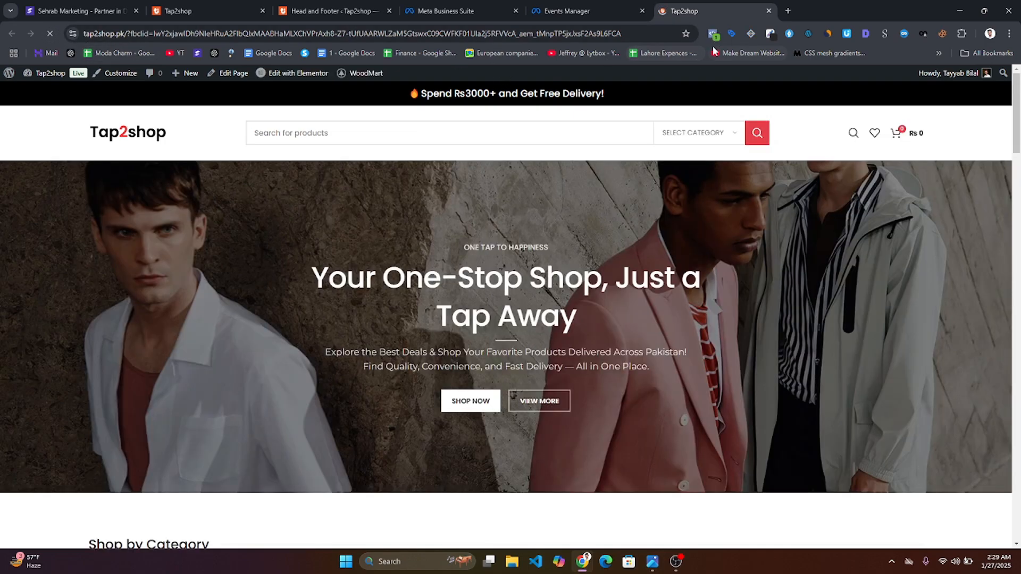
left_click(712, 34)
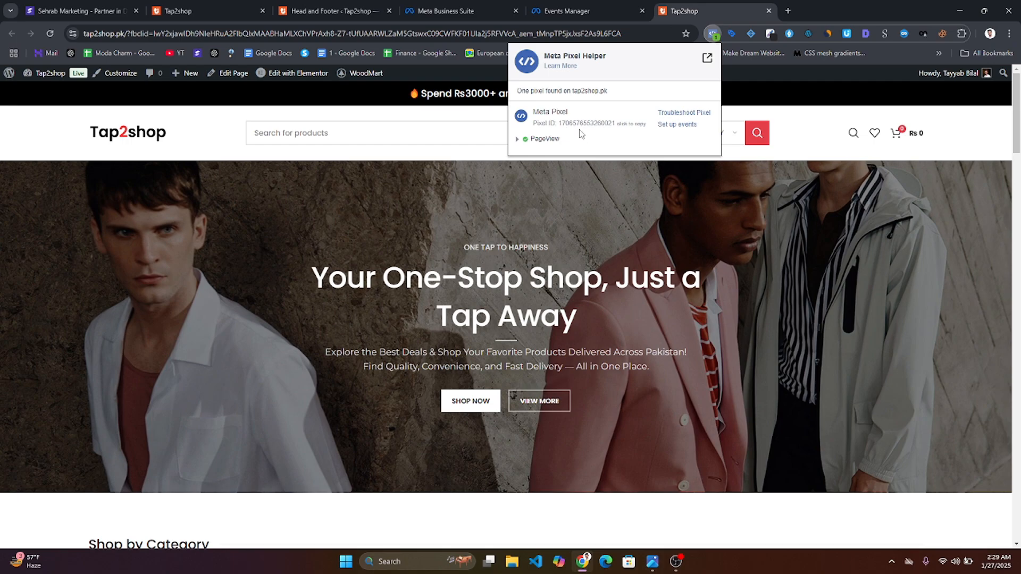
left_click(570, 5)
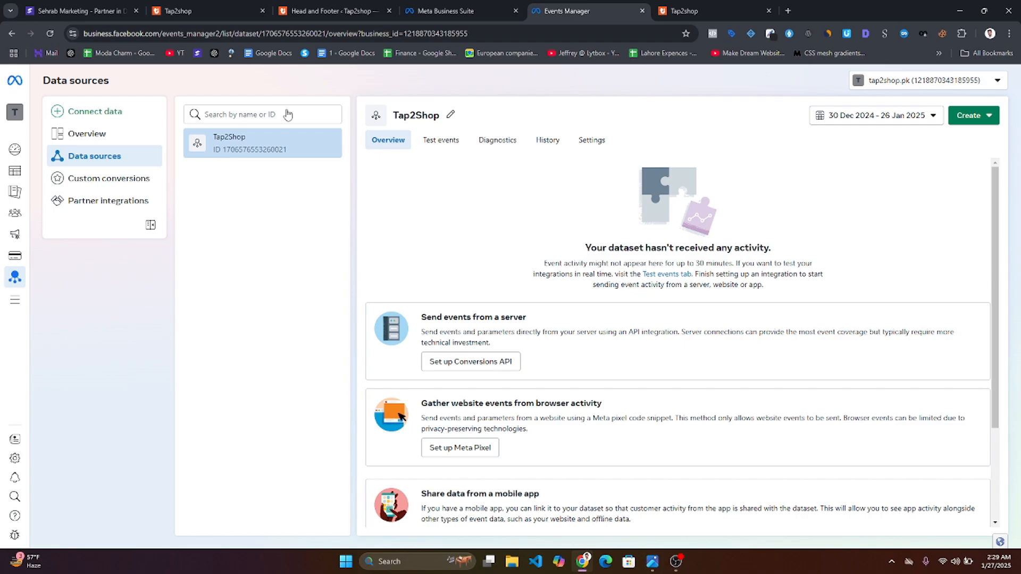
left_click(708, 10)
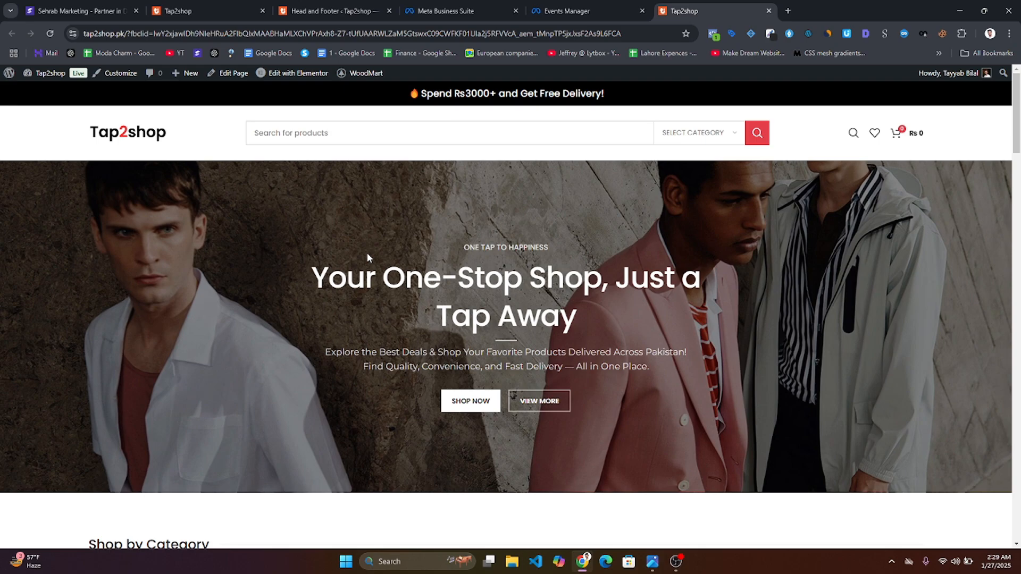
Return to Events Manager and open the Event Setup Tool from the Tap2Shop dataset's settings.
left_click(572, 11)
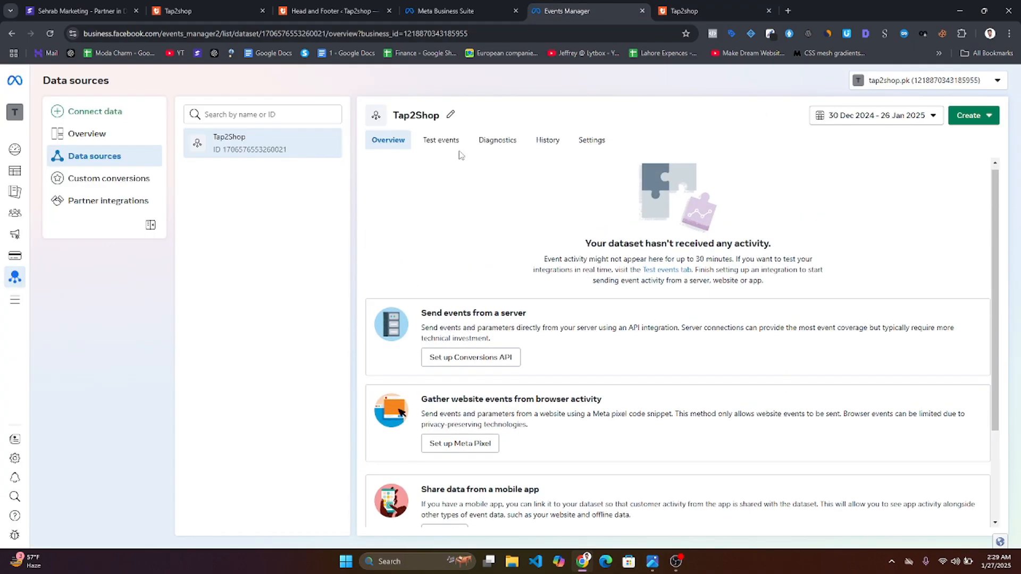
left_click(586, 146)
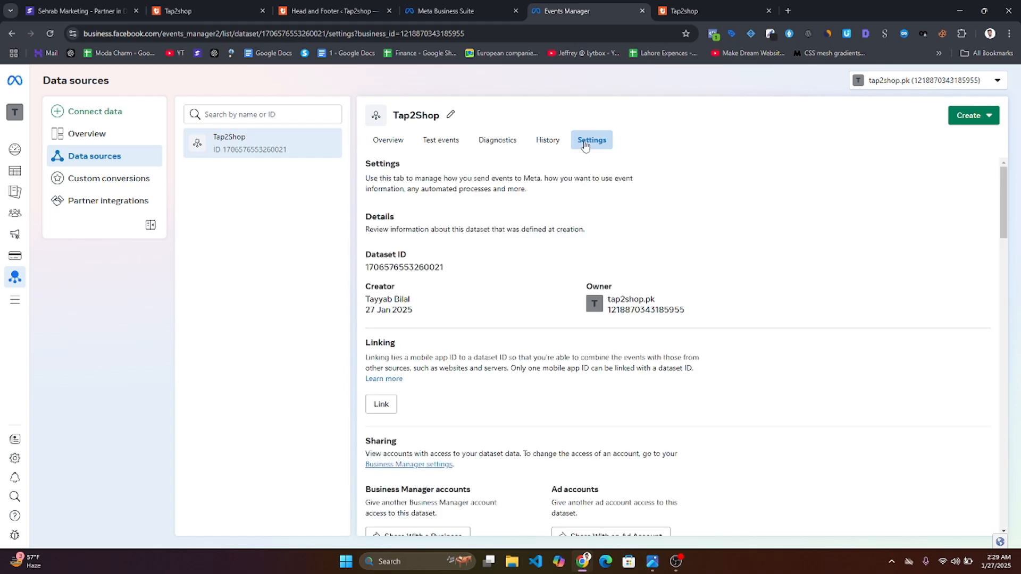
scroll(579, 319, "down", 12)
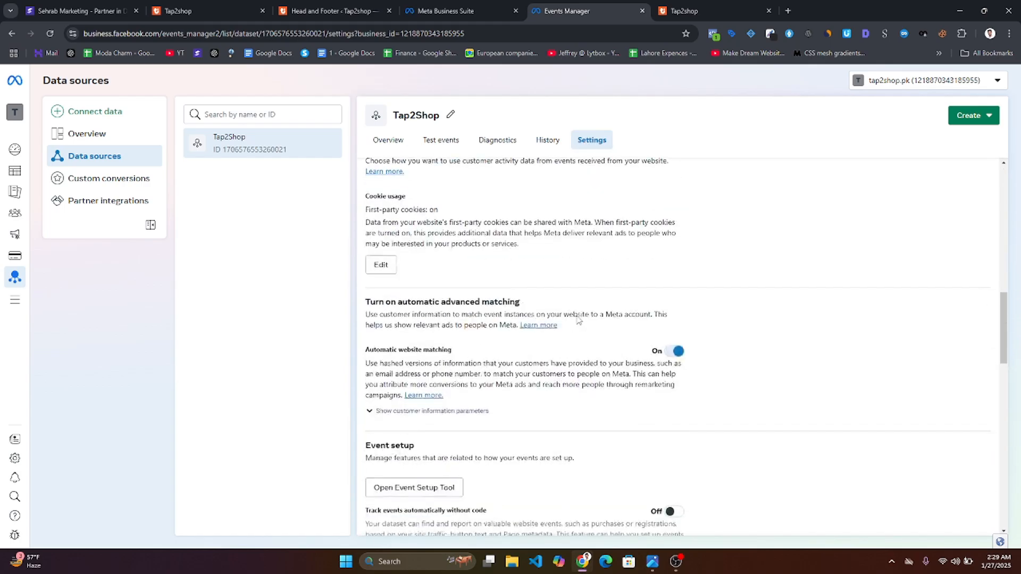
scroll(579, 319, "down", 3)
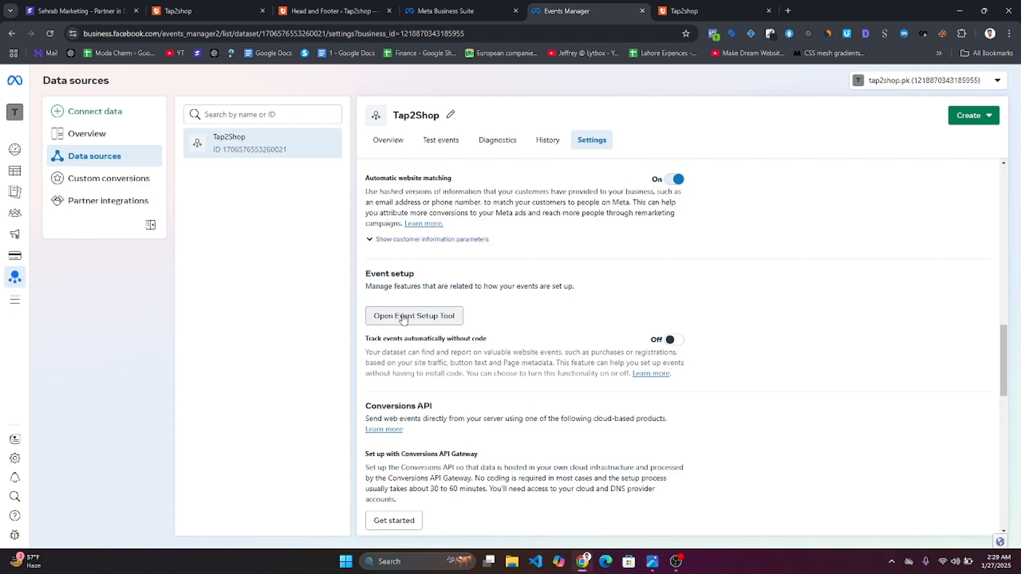
left_click(403, 317)
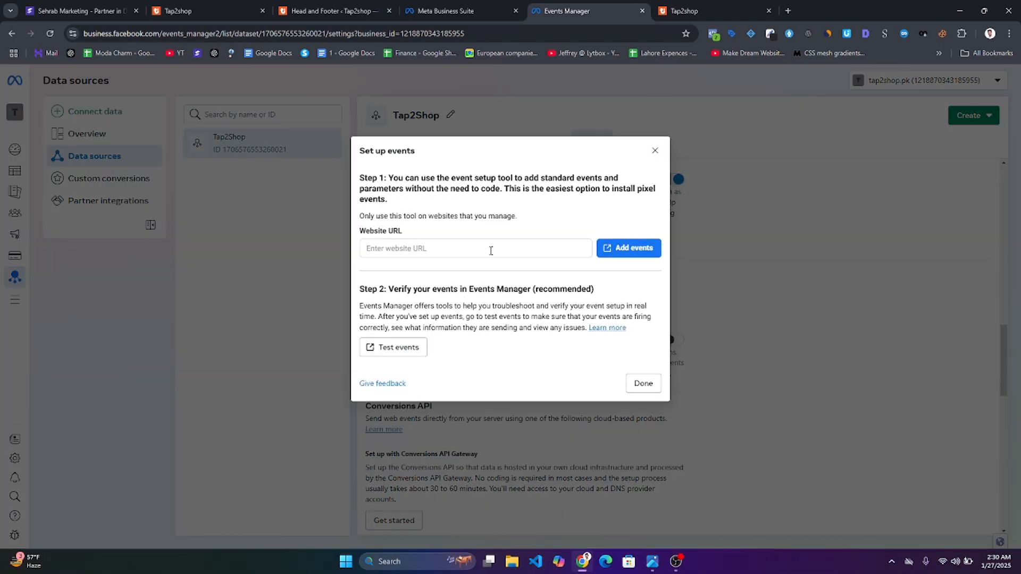
key("ctrl+Tab")
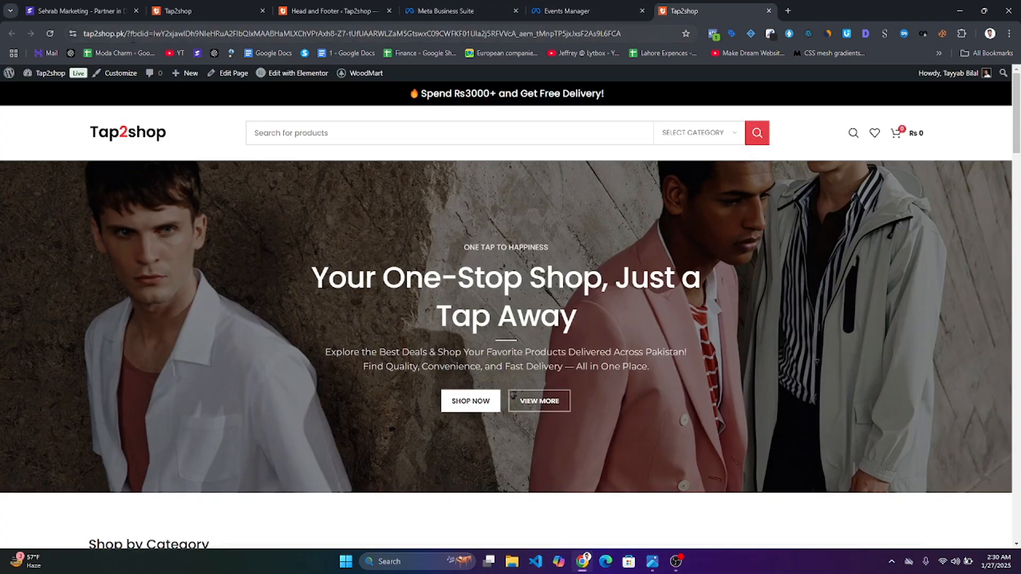
left_click_drag(128, 35, 1, 20)
key("ctrl+c")
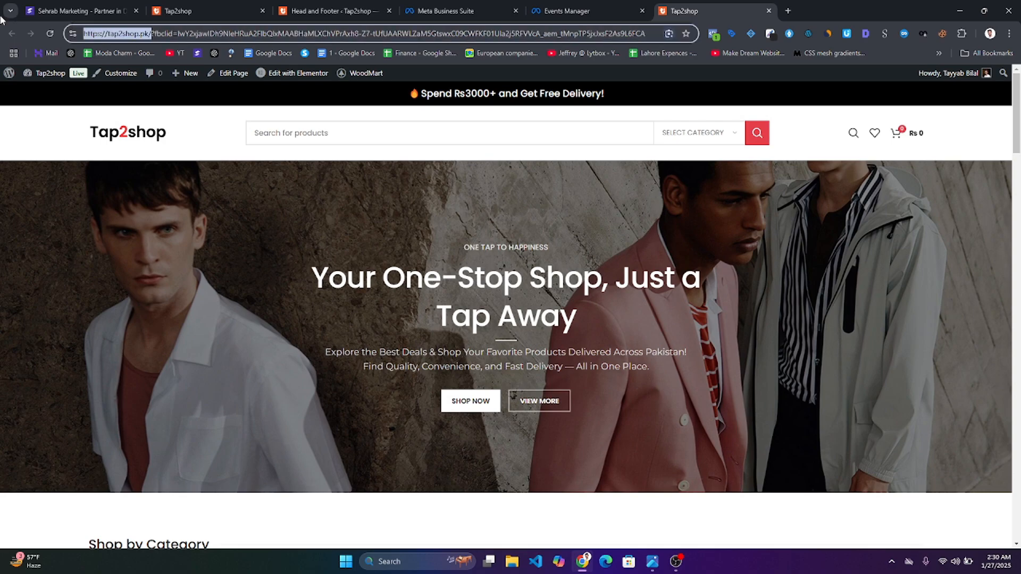
left_click(579, 10)
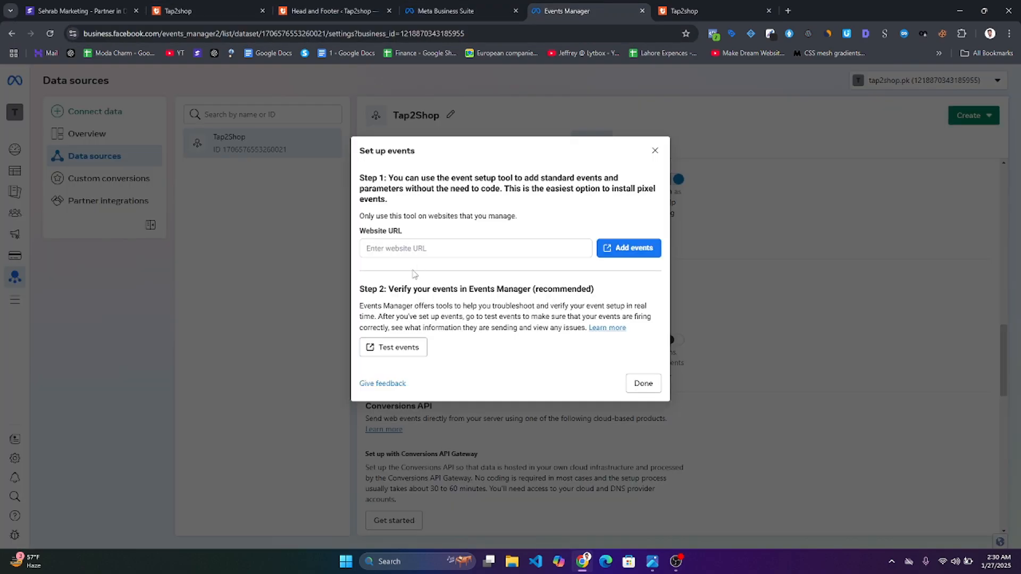
left_click(414, 248)
key("ctrl+v")
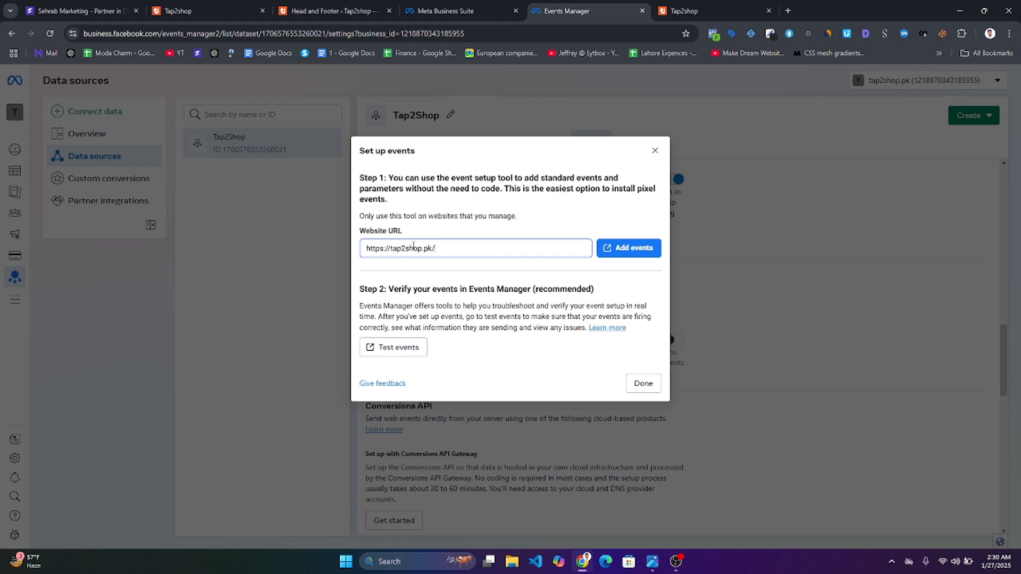
left_click(626, 247)
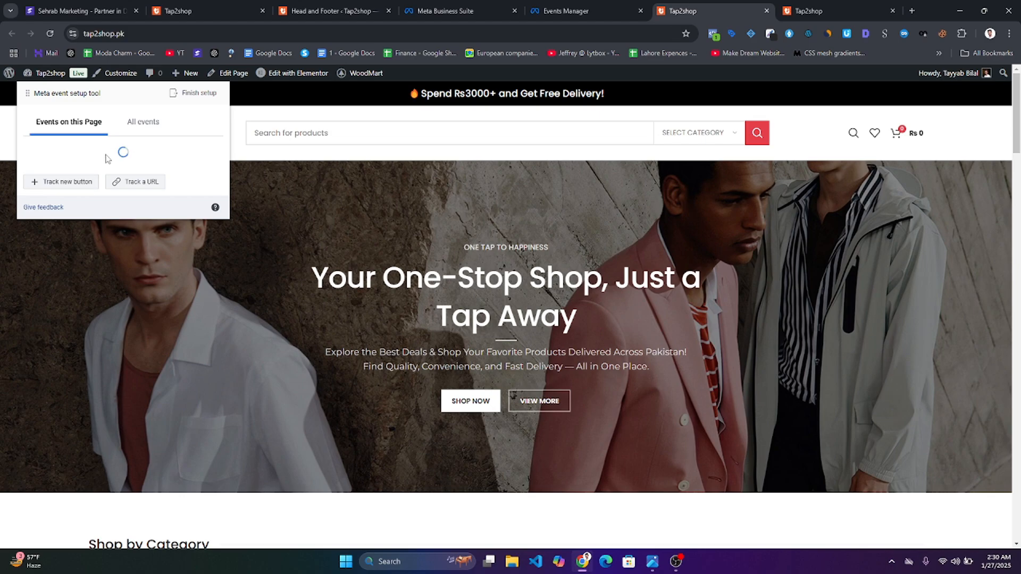
Move the event setup tool below the site's admin bar and open the Ornare auctor product page to inspect its URL.
left_click_drag(65, 91, 66, 115)
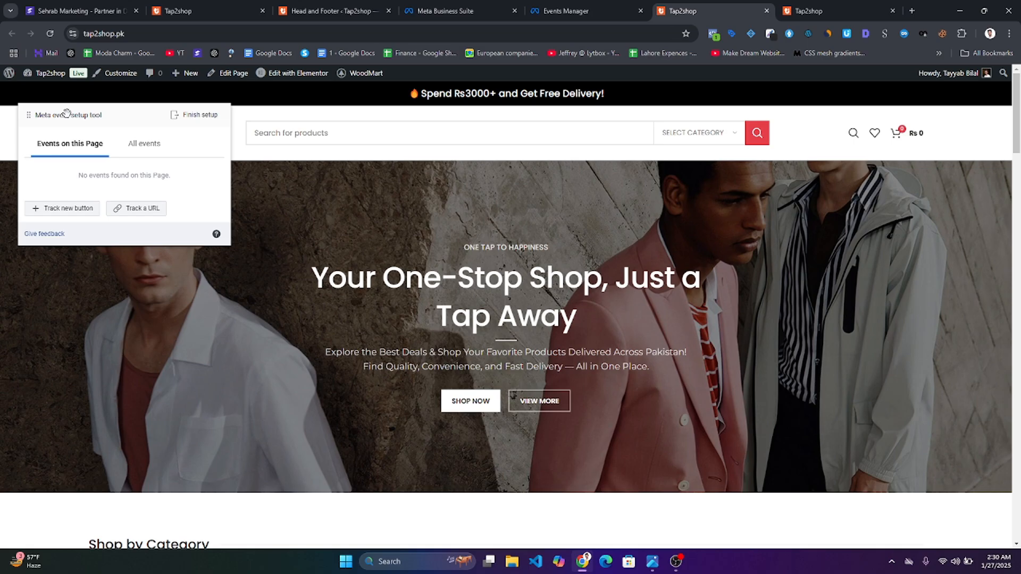
scroll(375, 428, "down", 20)
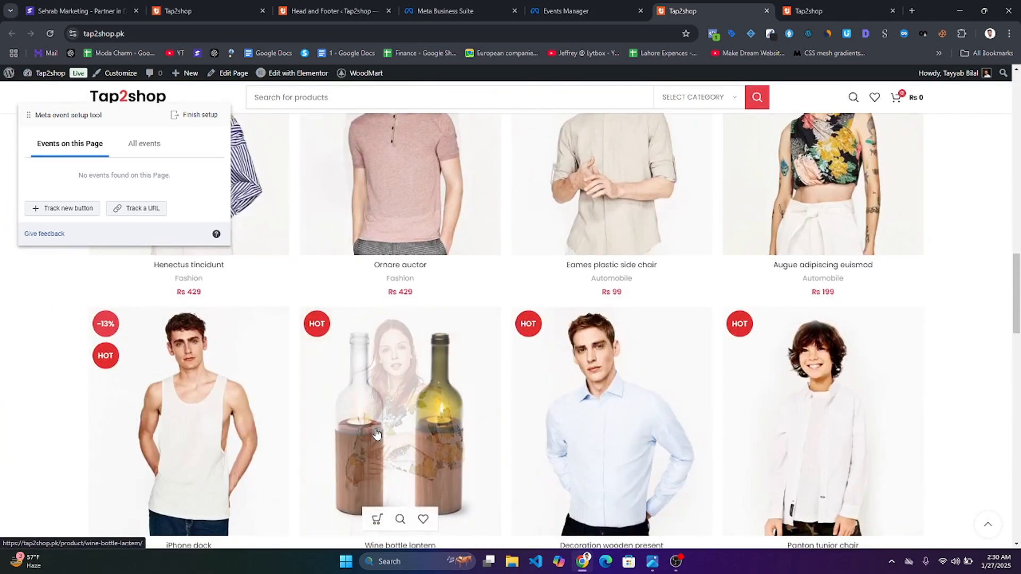
left_click(410, 176)
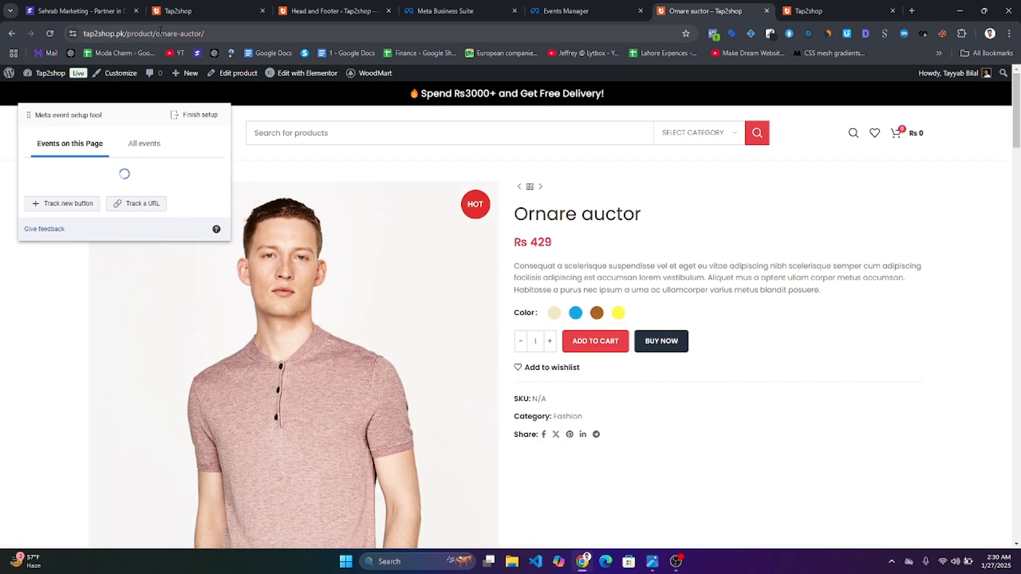
left_click_drag(155, 30, 45, 36)
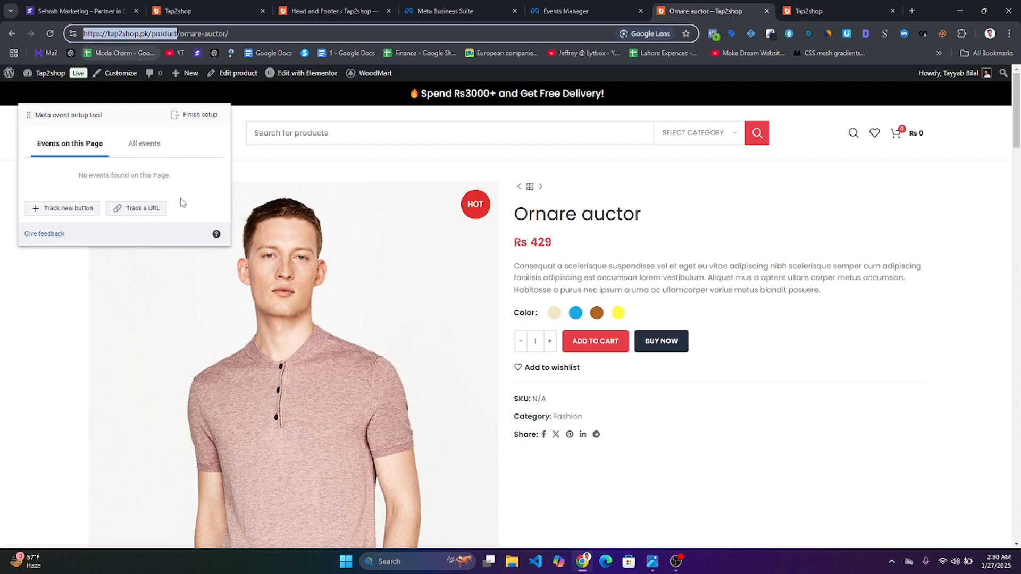
left_click(126, 210)
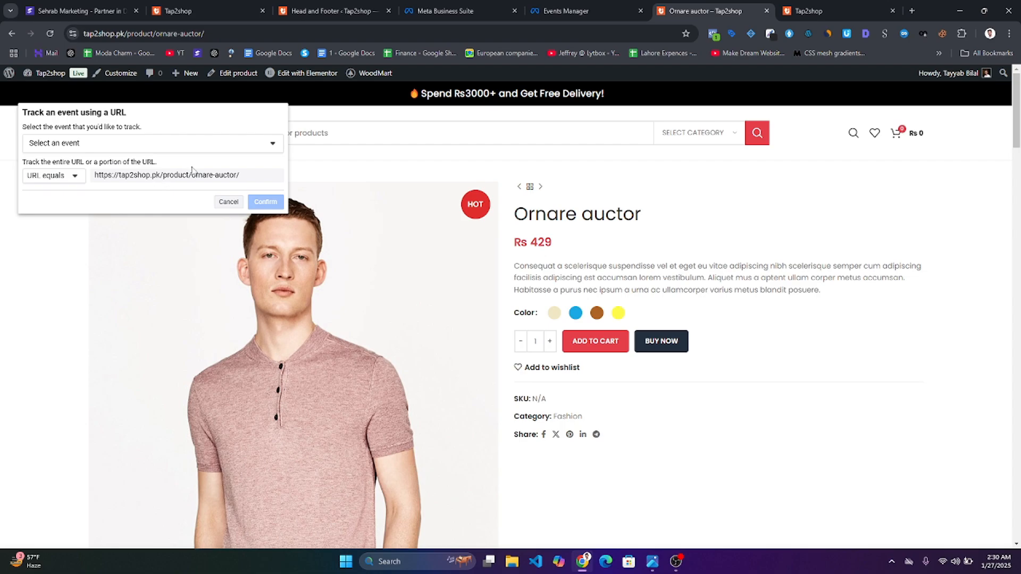
left_click(75, 176)
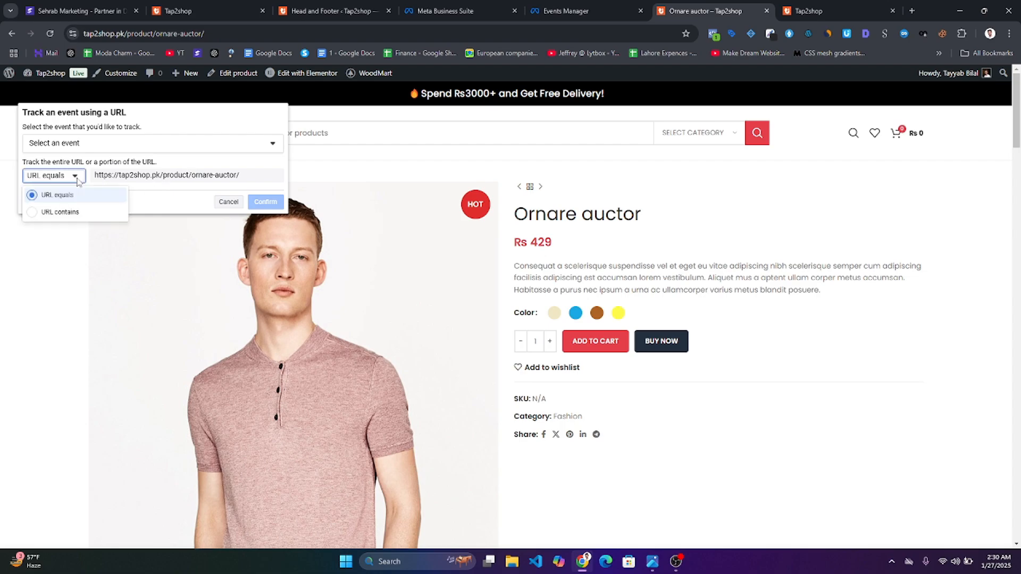
left_click(59, 212)
left_click(202, 181)
left_click_drag(201, 181, 228, 194)
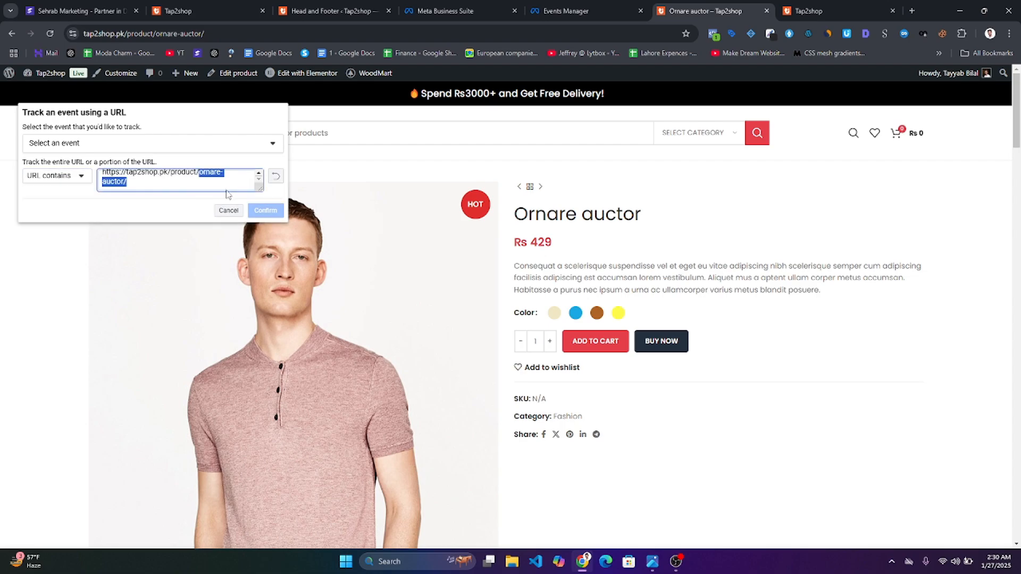
key("BackSpace")
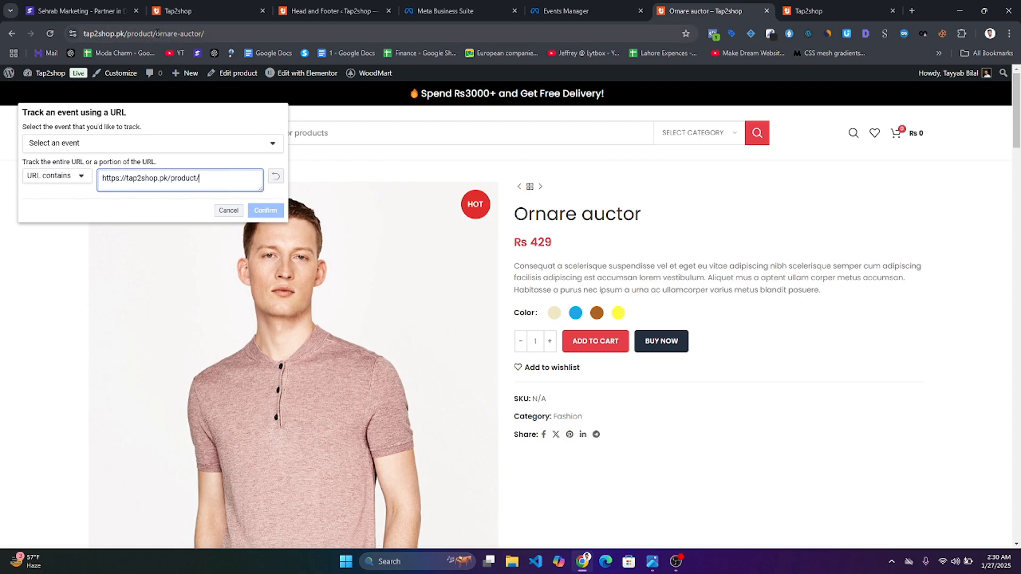
left_click_drag(157, 33, 18, 37)
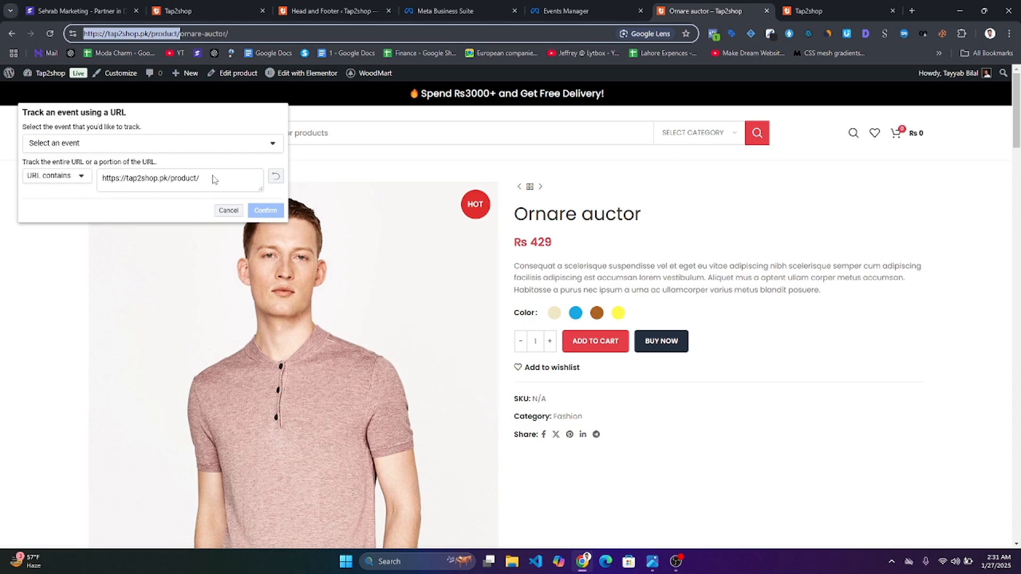
Set the product URL's event to View content without including a value, and confirm it.
left_click(175, 144)
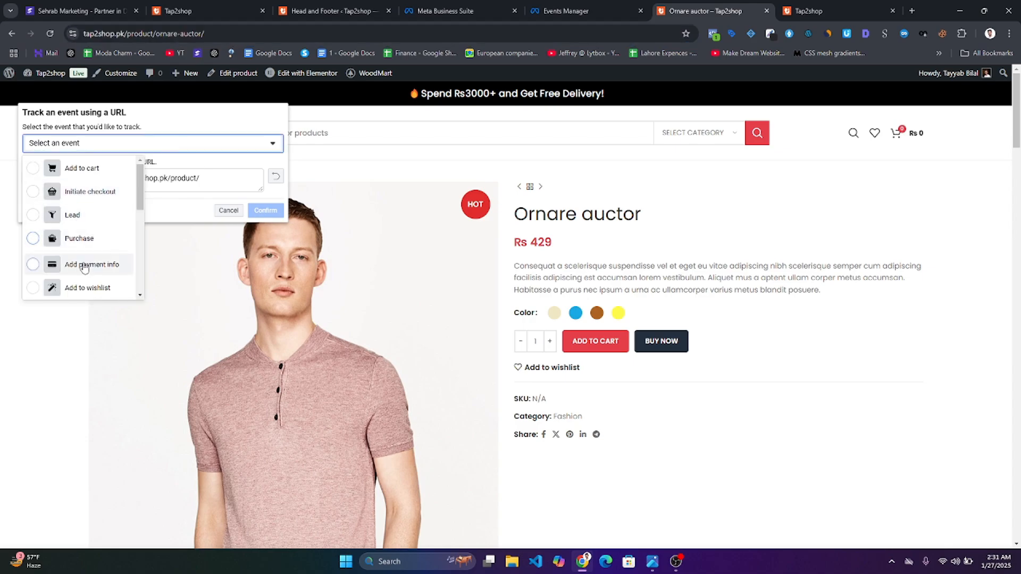
scroll(80, 266, "down", 5)
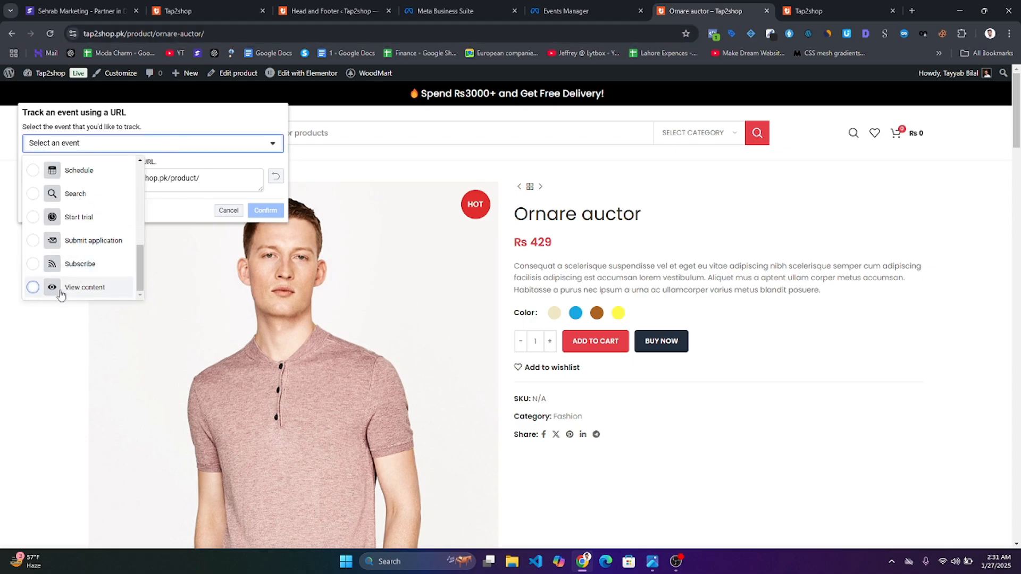
left_click(75, 288)
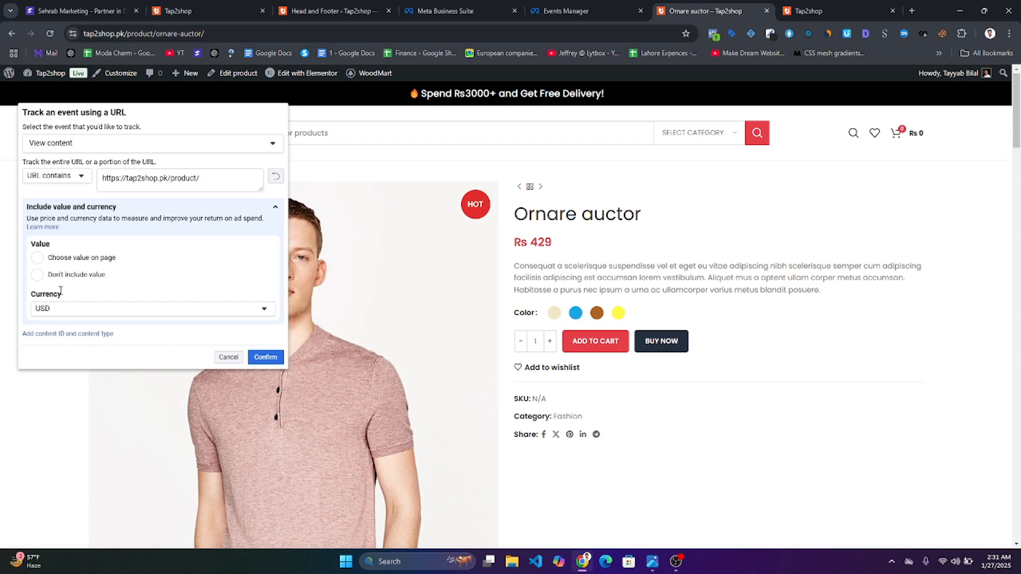
left_click(36, 276)
left_click(267, 356)
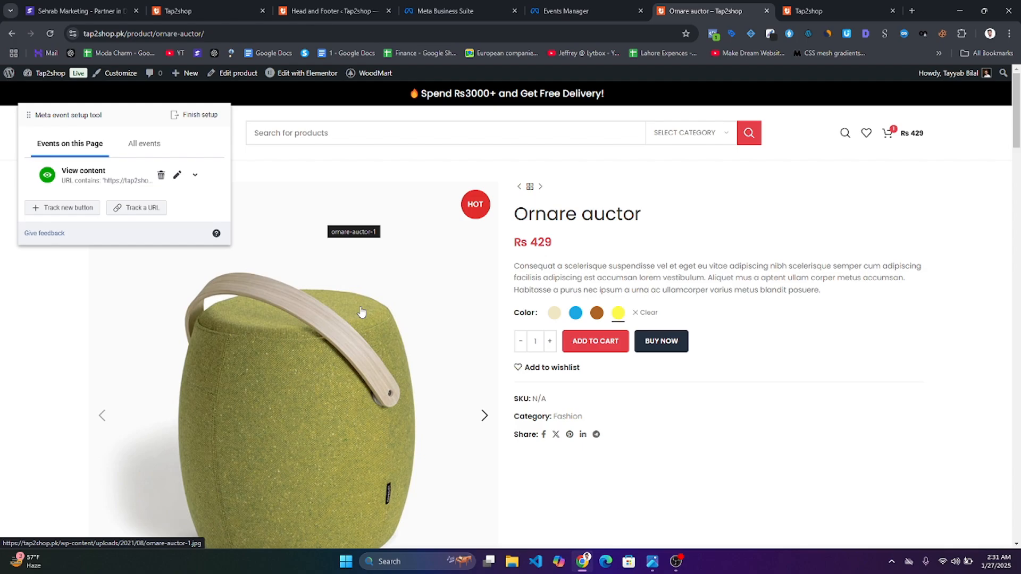
Add the yellow Ornare auctor to the shopping cart and open the cart page.
left_click(597, 349)
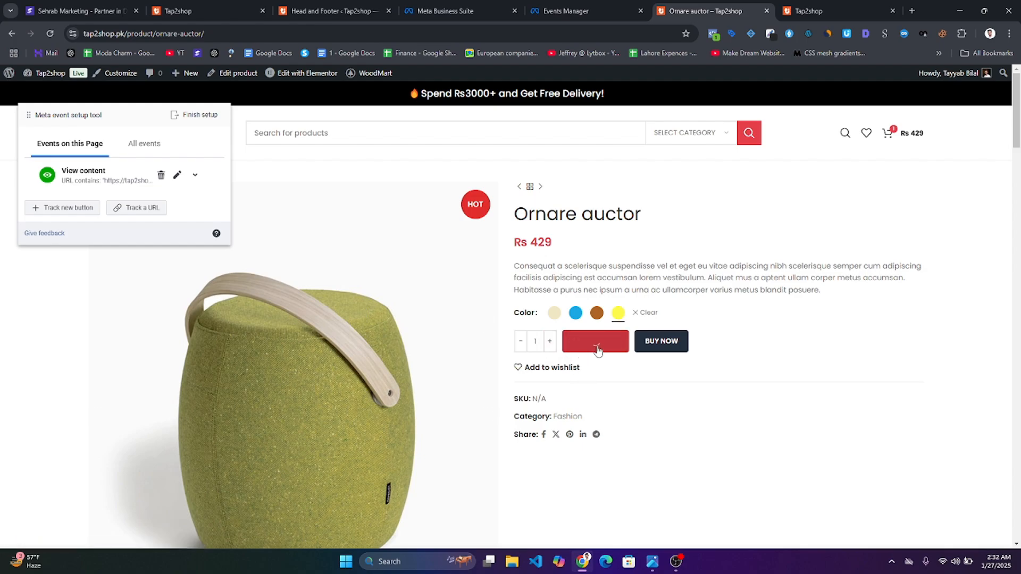
left_click(906, 507)
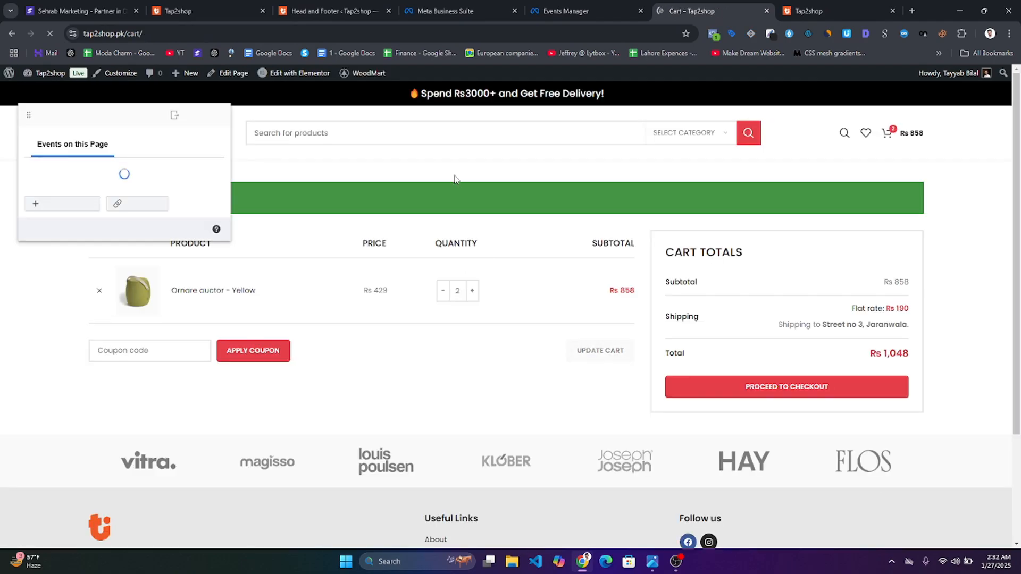
left_click(178, 31)
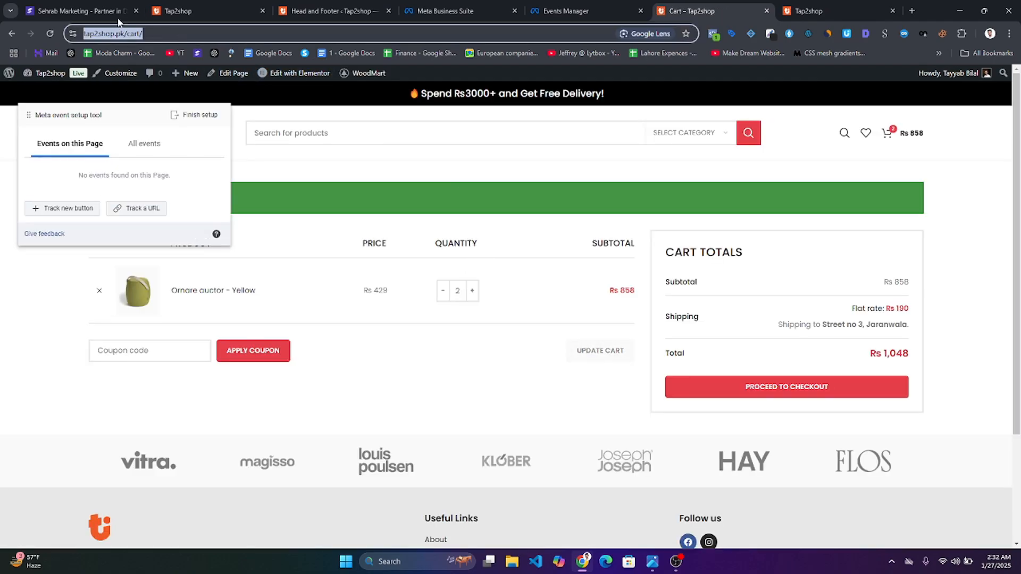
left_click(128, 211)
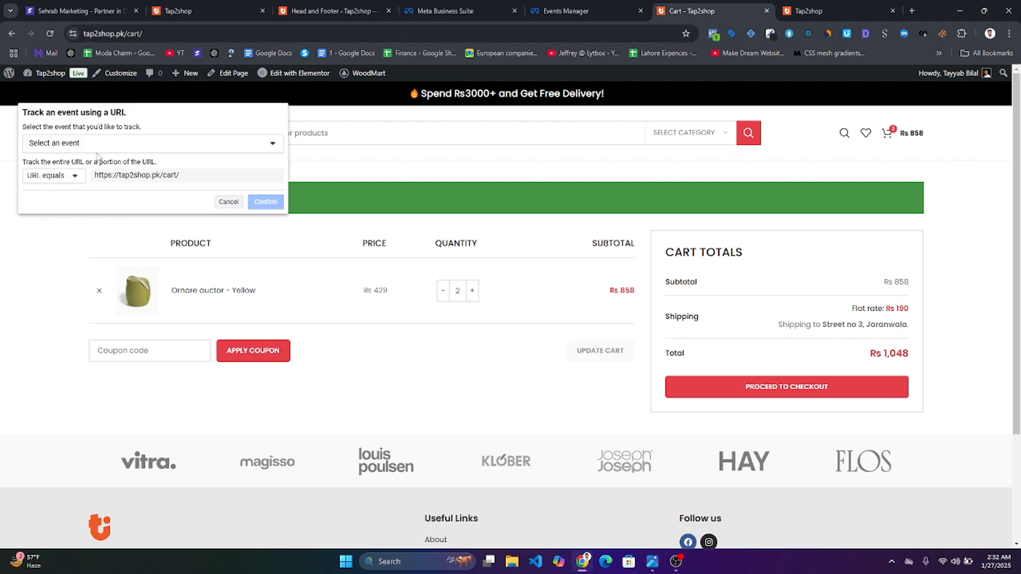
left_click(71, 178)
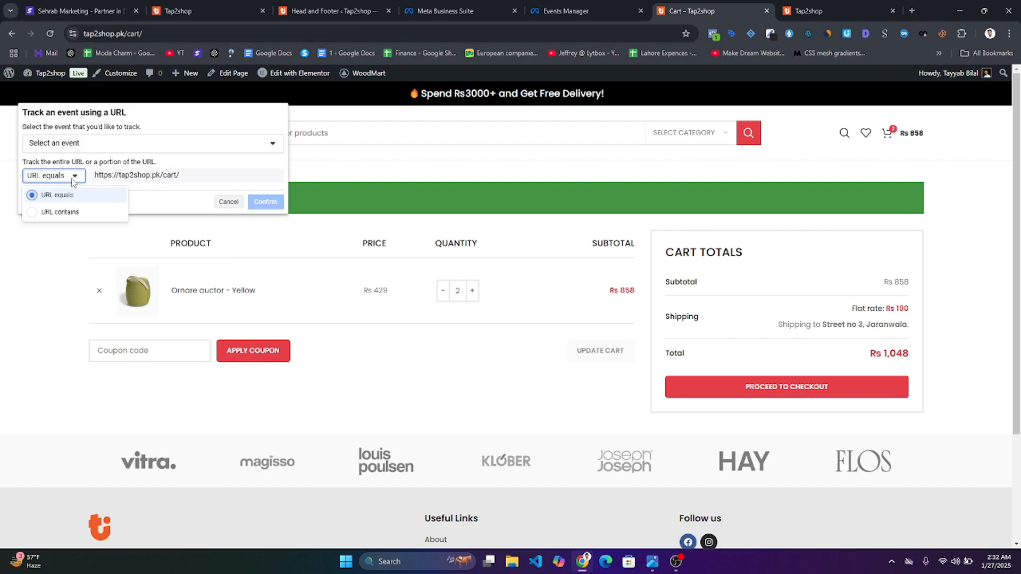
left_click(52, 212)
Set the cart URL's event to Add to cart and choose the cart's Total amount on the page as its value.
left_click(125, 147)
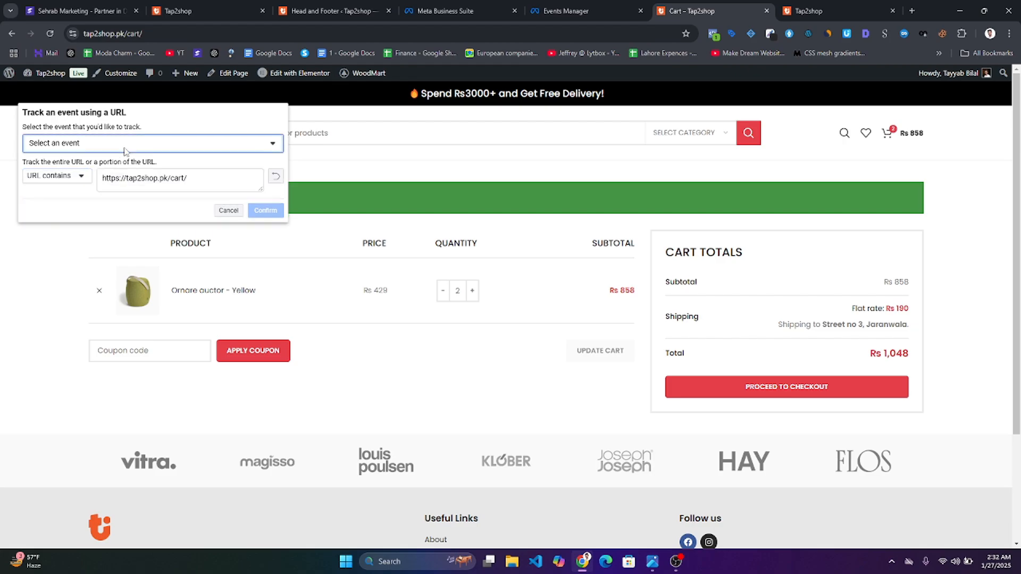
scroll(94, 244, "down", 1)
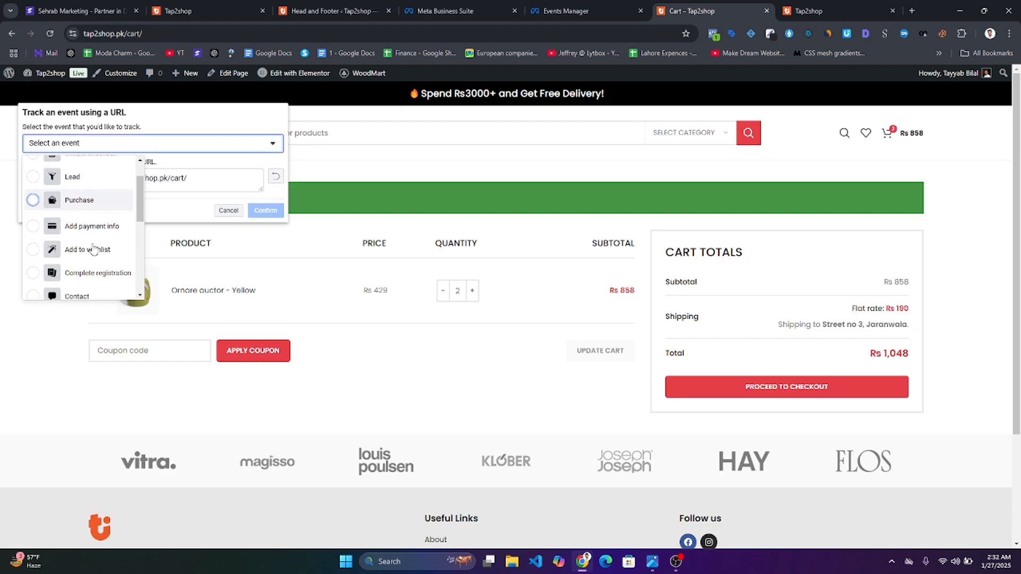
scroll(95, 250, "down", 2)
scroll(94, 250, "up", 3)
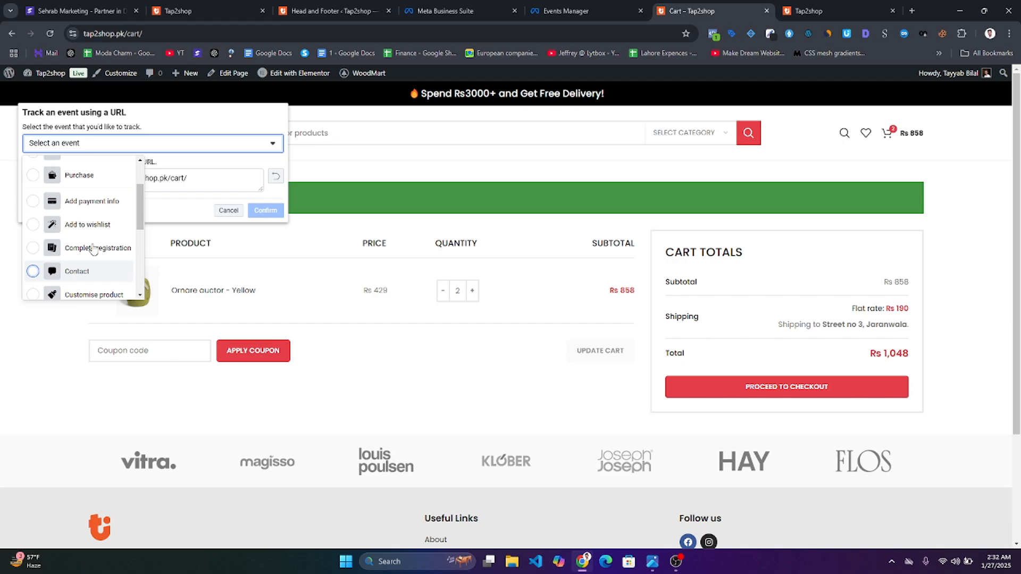
scroll(94, 250, "up", 1)
scroll(91, 250, "down", 1)
scroll(88, 247, "up", 1)
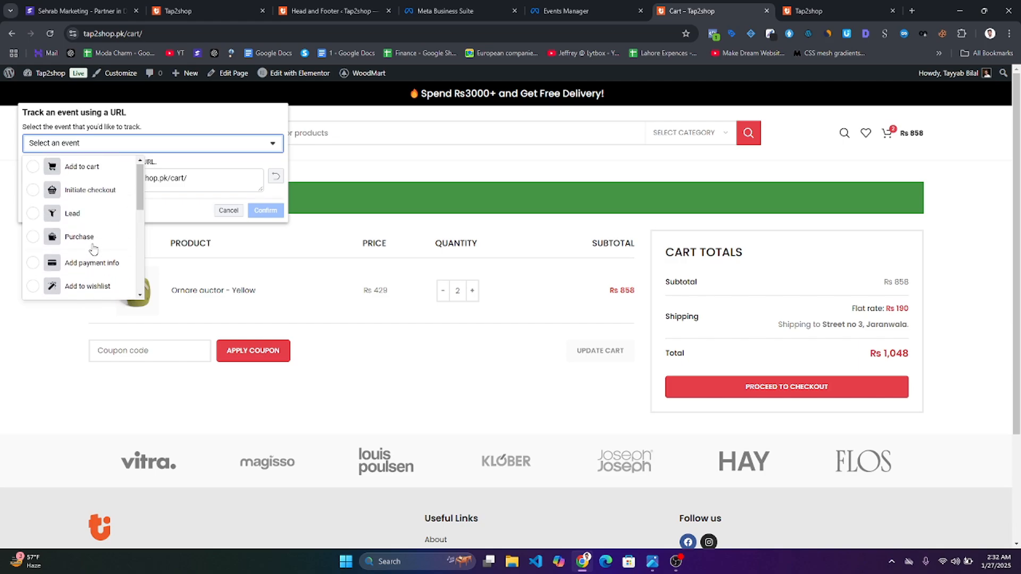
scroll(76, 250, "down", 1)
scroll(76, 250, "up", 1)
scroll(76, 250, "down", 1)
scroll(76, 250, "up", 1)
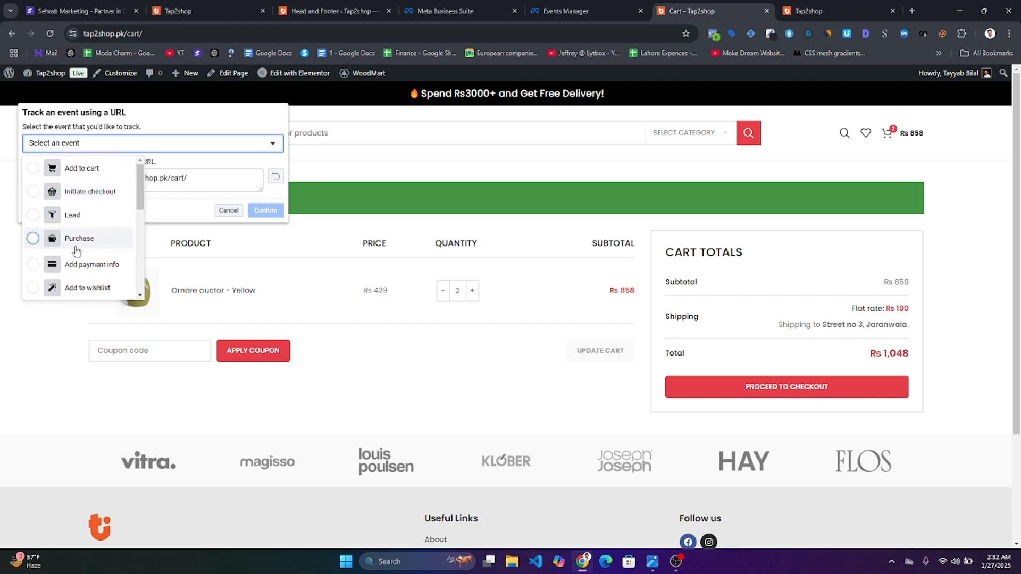
left_click(32, 168)
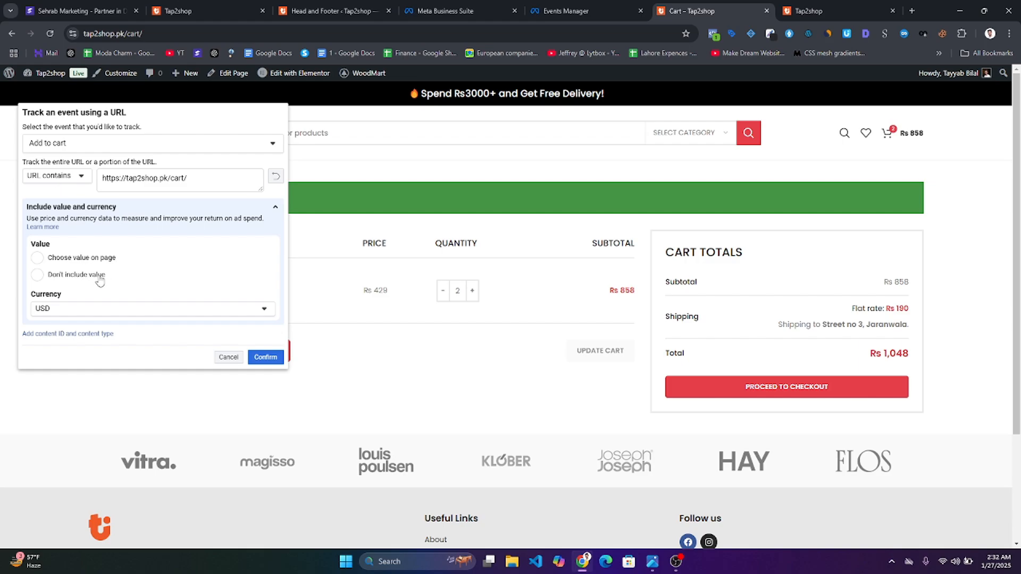
left_click(37, 258)
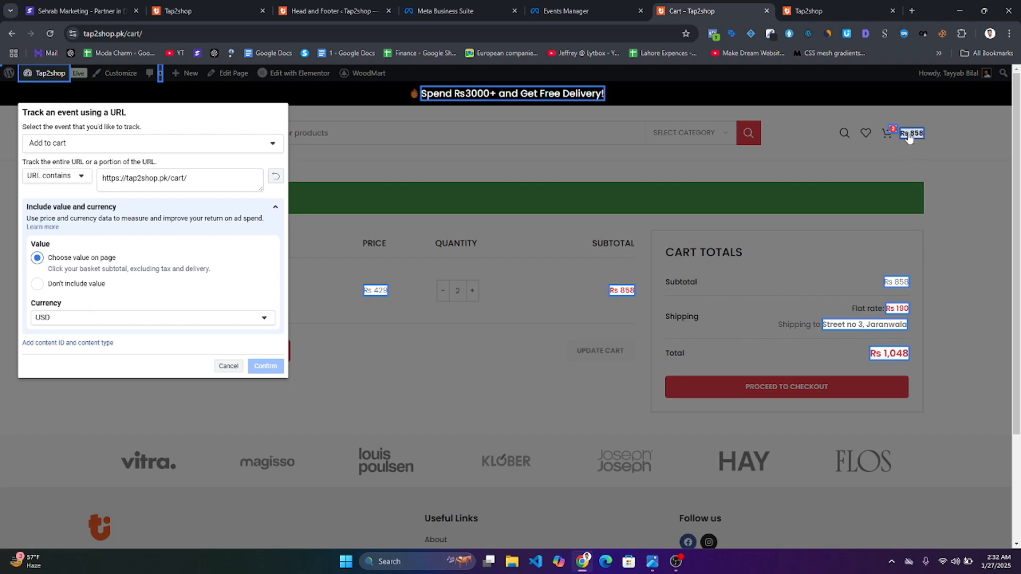
left_click(890, 352)
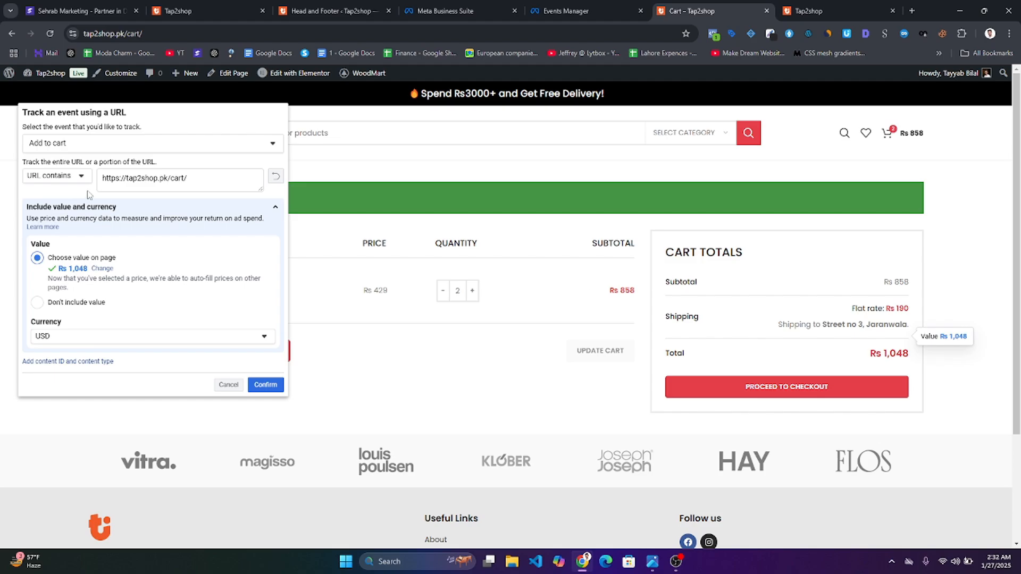
Set the Add to cart event's currency to PKR and confirm the event.
left_click(94, 344)
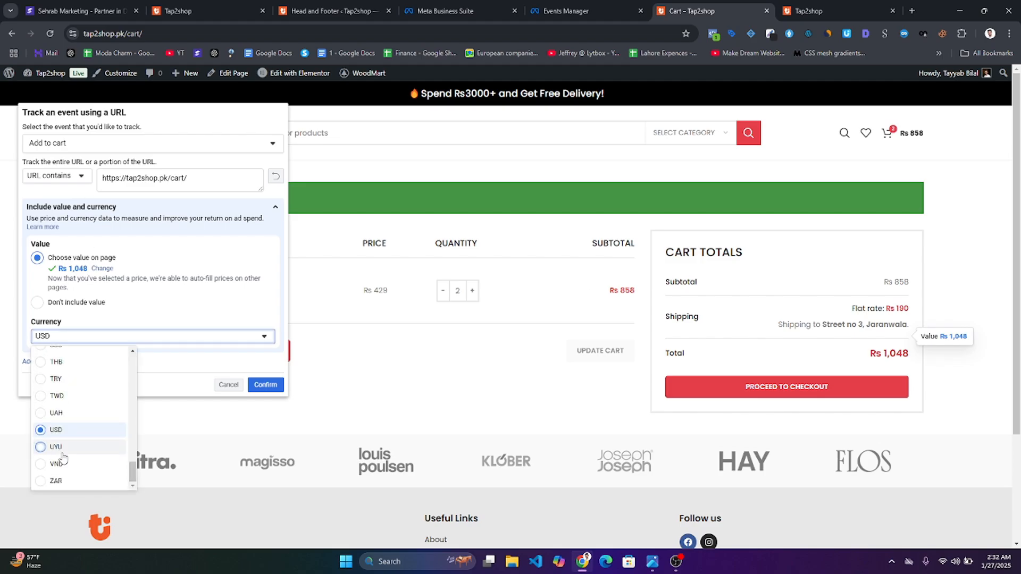
scroll(64, 454, "down", 3)
scroll(64, 456, "up", 1)
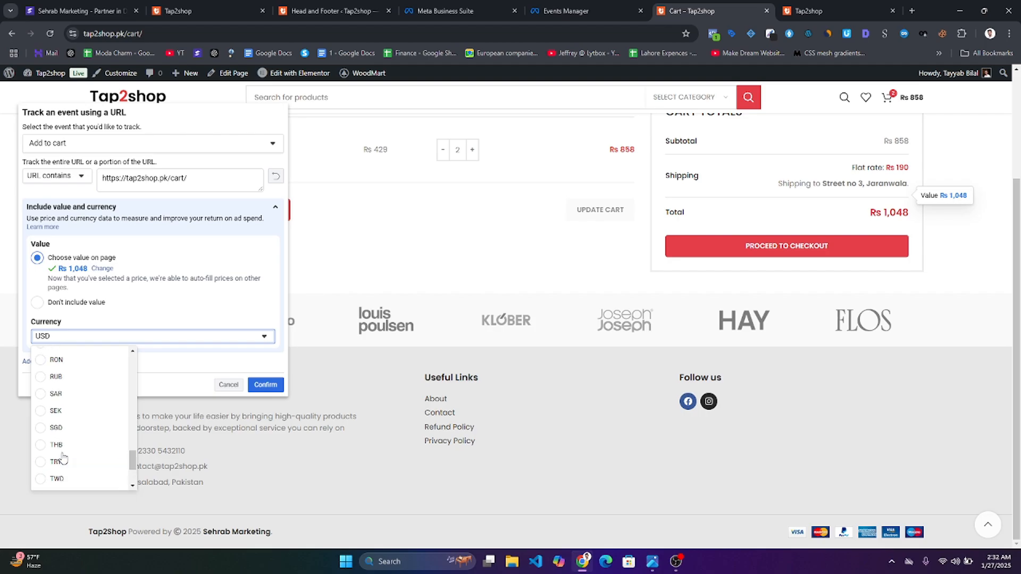
scroll(61, 458, "up", 3)
left_click(41, 383)
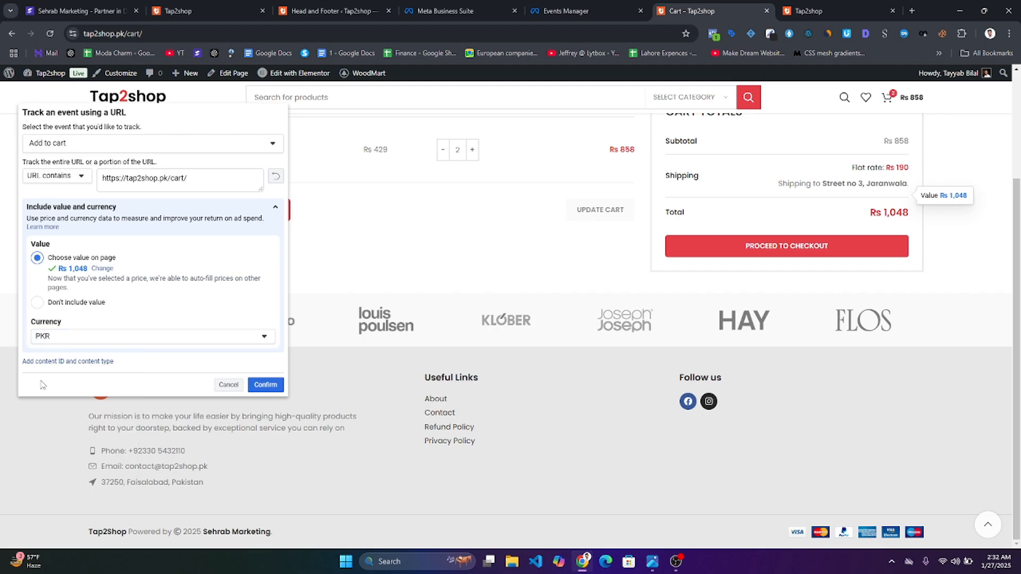
left_click(260, 391)
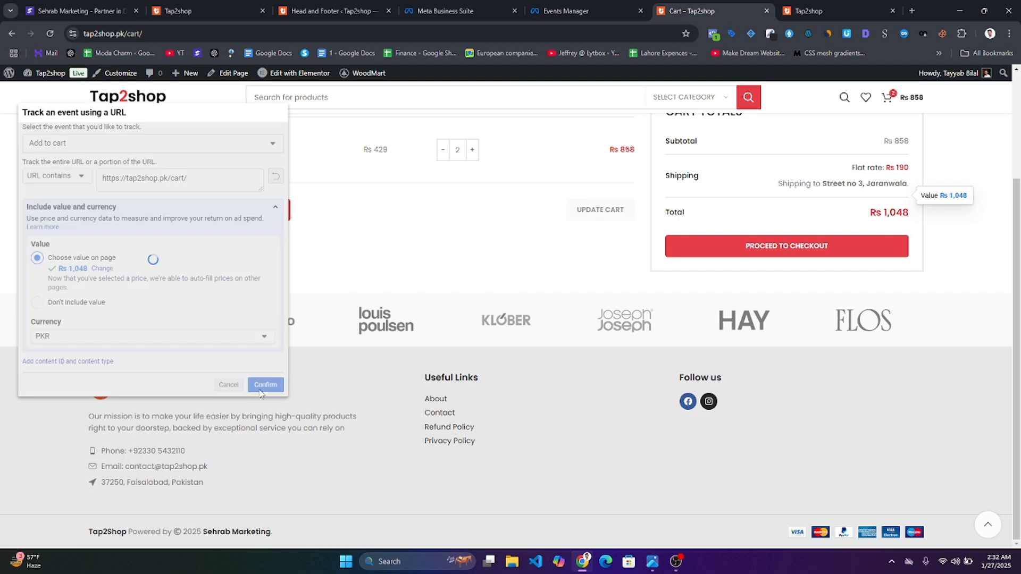
scroll(520, 285, "up", 3)
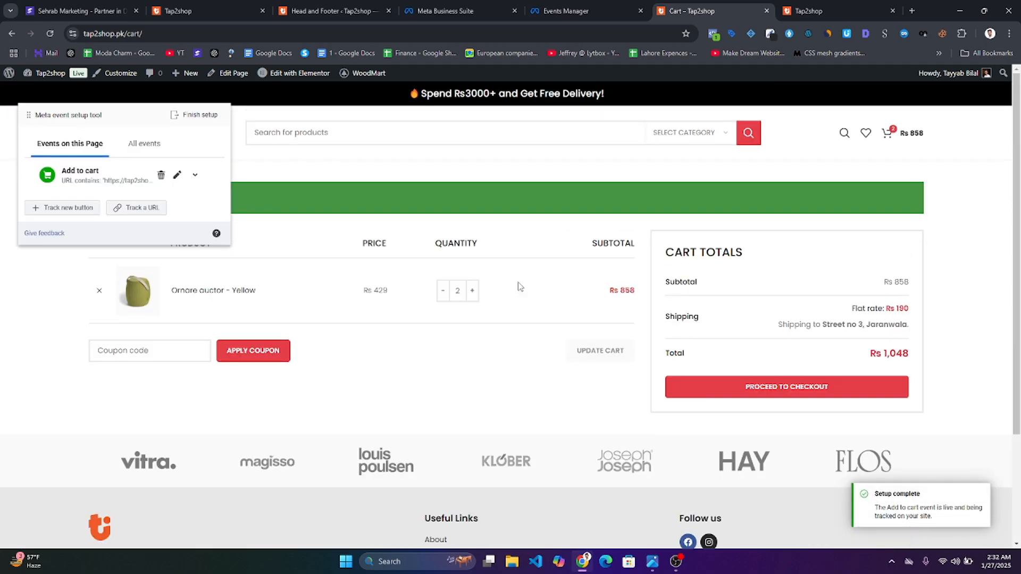
left_click(706, 392)
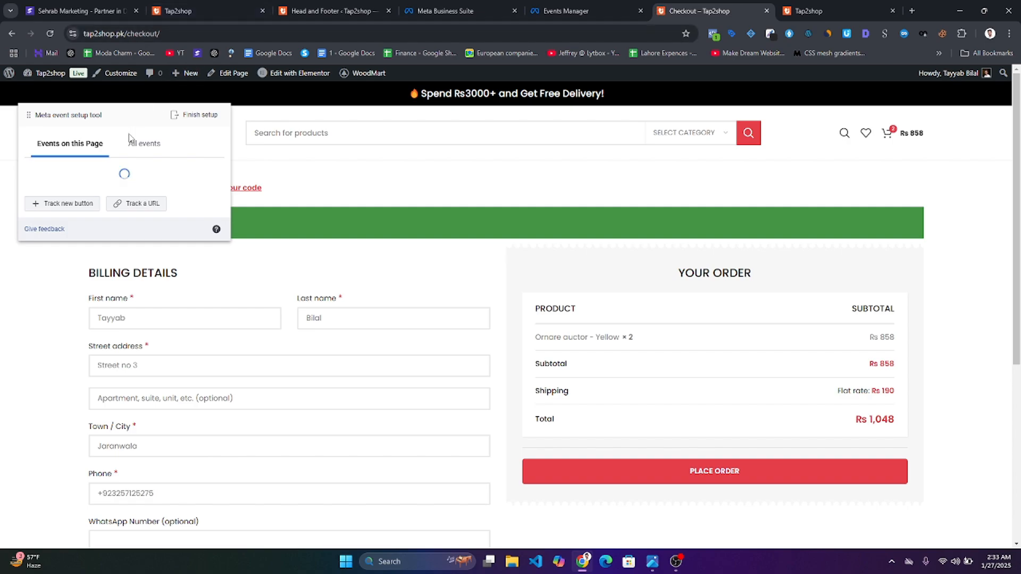
left_click(132, 206)
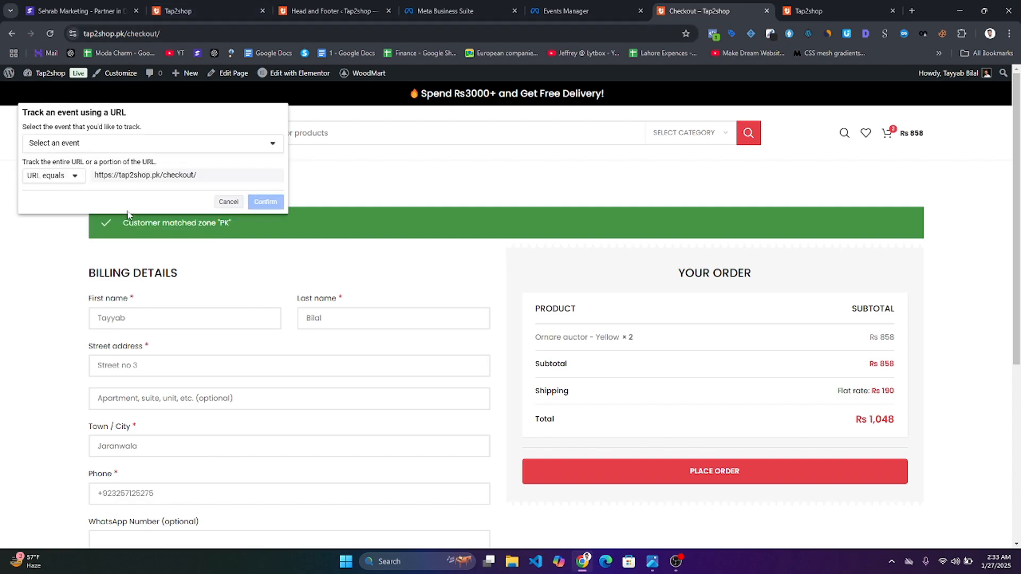
left_click(59, 181)
left_click(53, 193)
key("Tab")
left_click(65, 181)
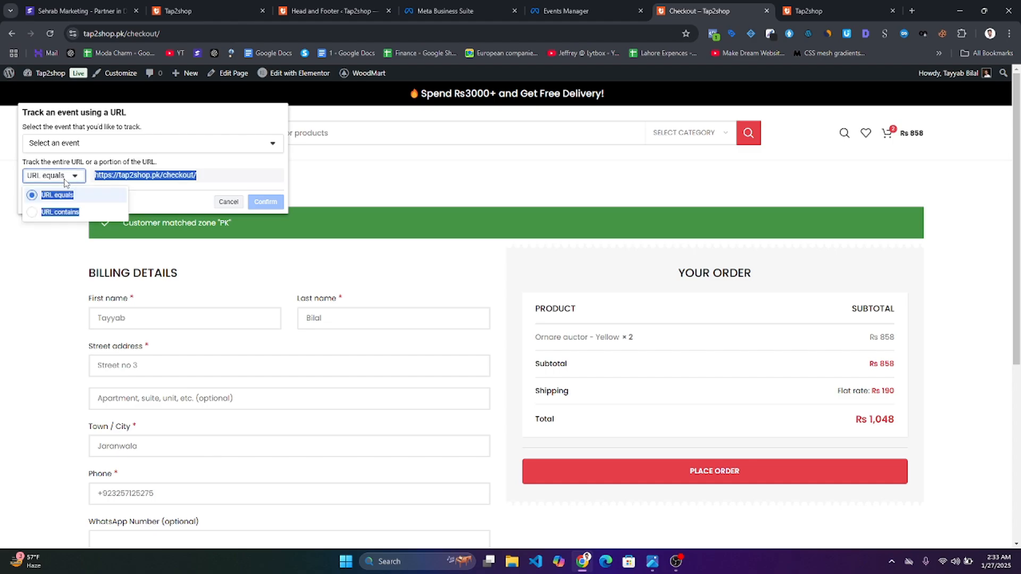
left_click(45, 213)
Set the checkout URL's event to Initiate checkout and choose the order's Total amount on the page as its value.
left_click(112, 143)
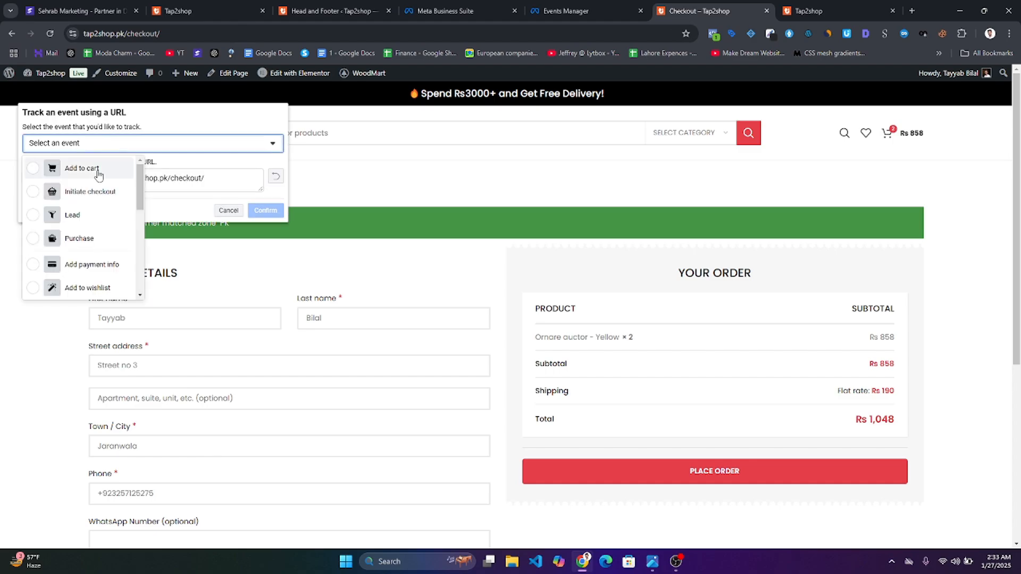
left_click(71, 194)
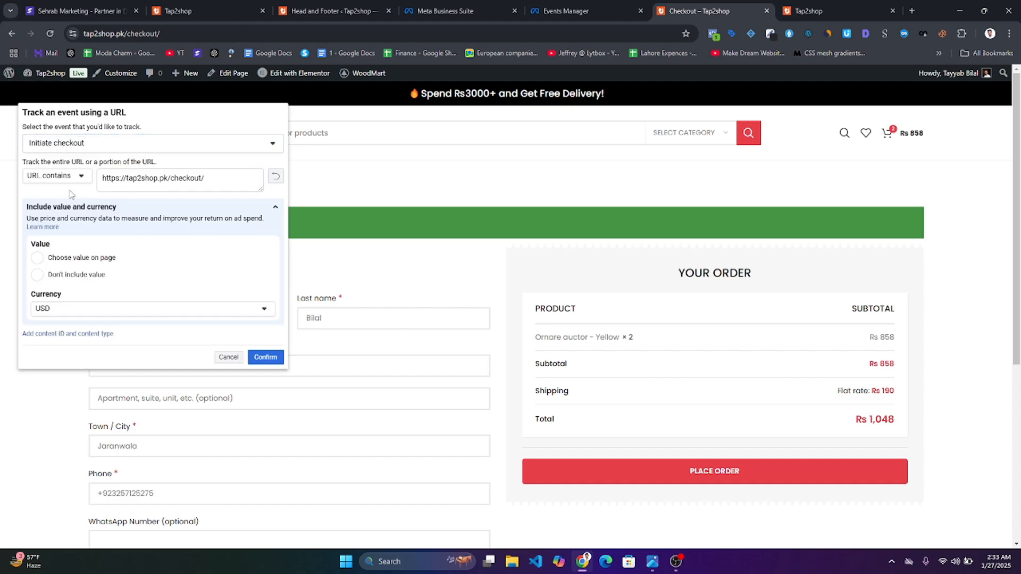
scroll(79, 289, "down", 1)
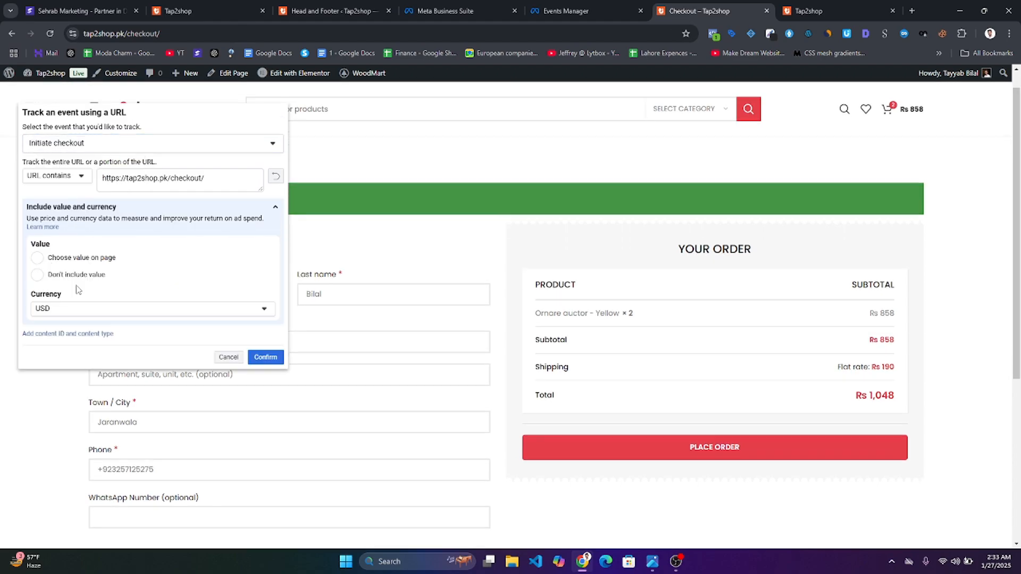
scroll(79, 290, "up", 1)
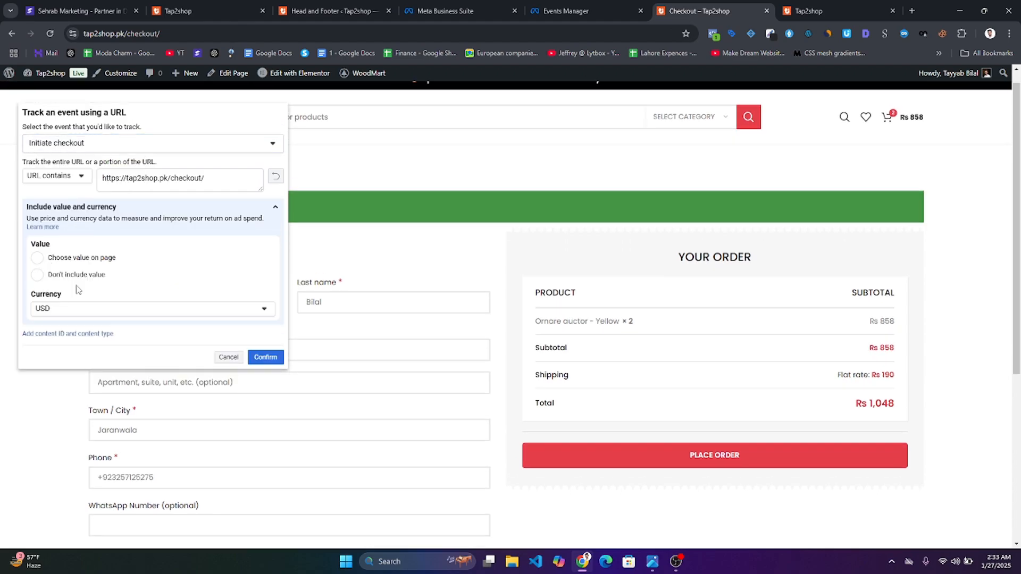
left_click(38, 258)
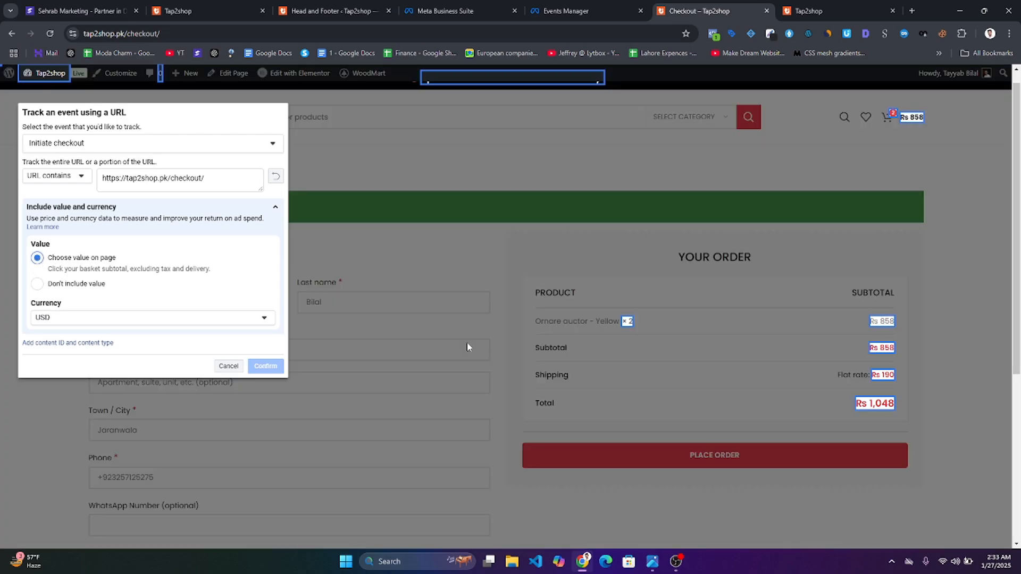
left_click(864, 404)
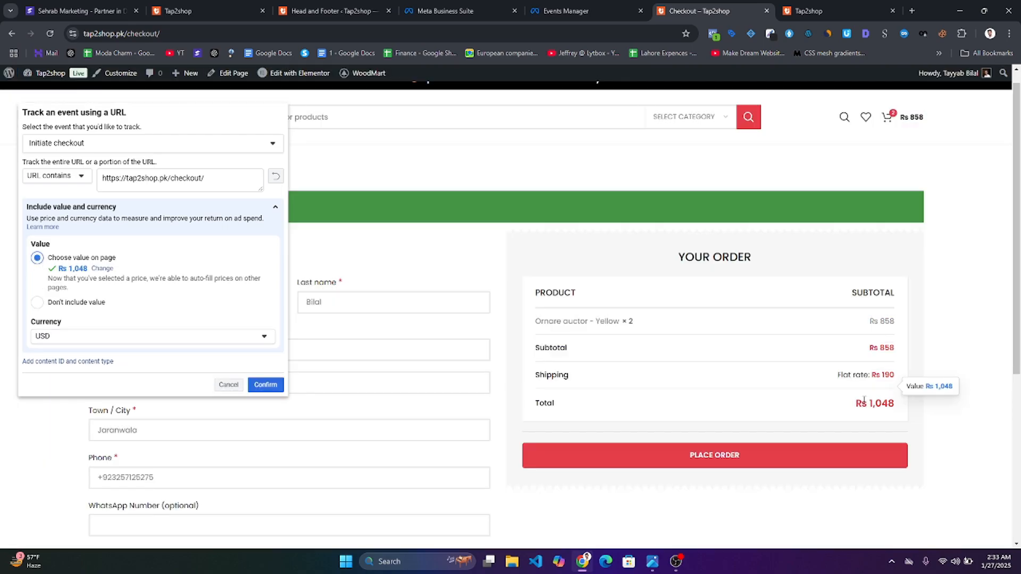
Set the Initiate checkout event's currency to PKR and confirm the event.
left_click(157, 338)
scroll(86, 426, "up", 3)
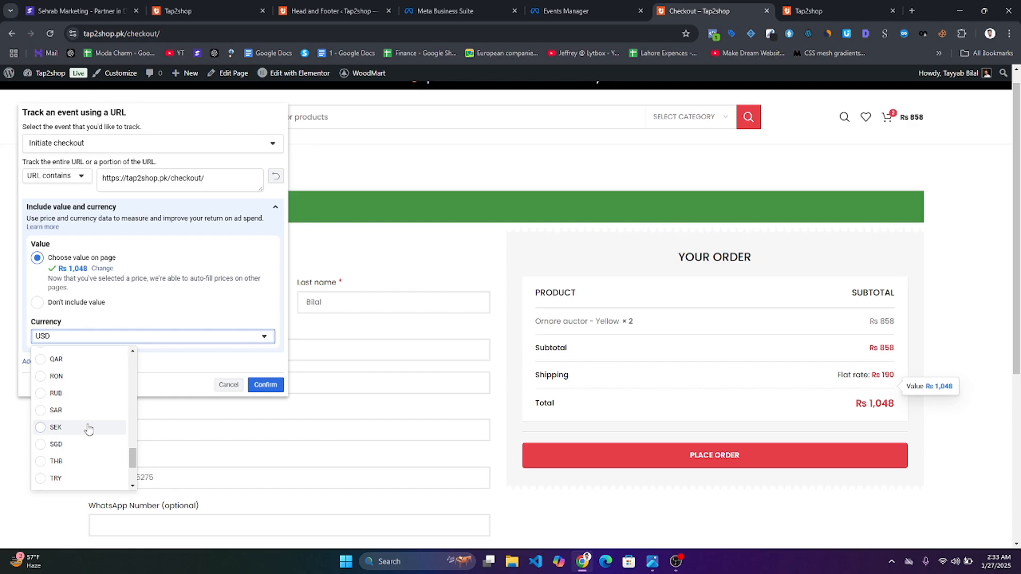
scroll(65, 431, "down", 2)
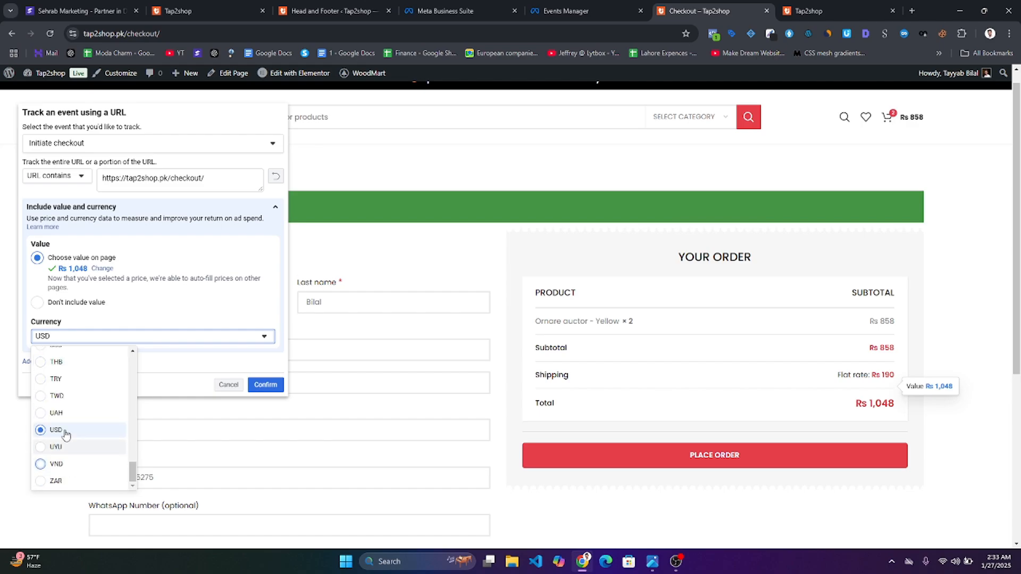
scroll(61, 394, "up", 3)
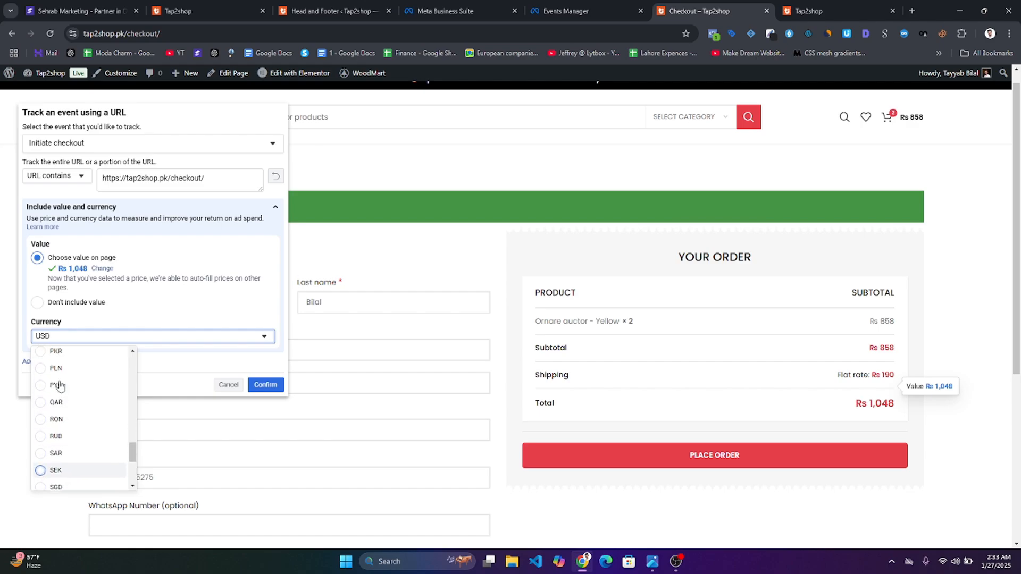
scroll(45, 376, "up", 1)
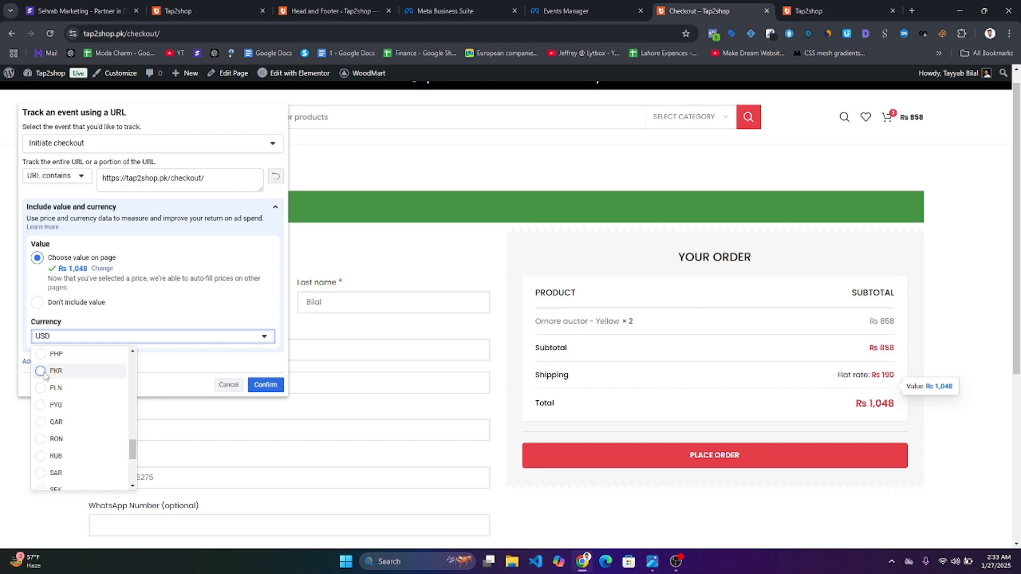
left_click(45, 371)
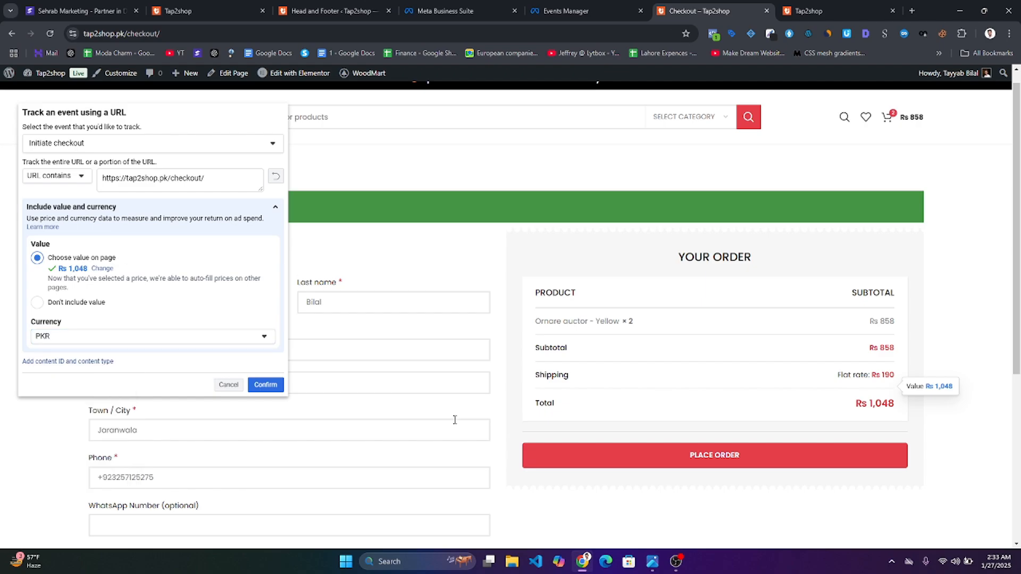
left_click(264, 384)
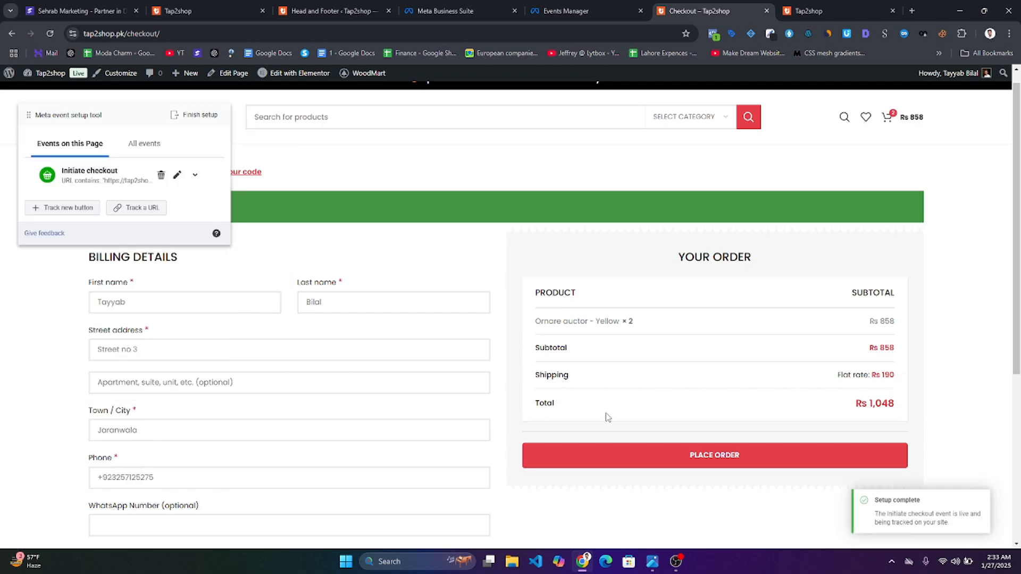
left_click(638, 458)
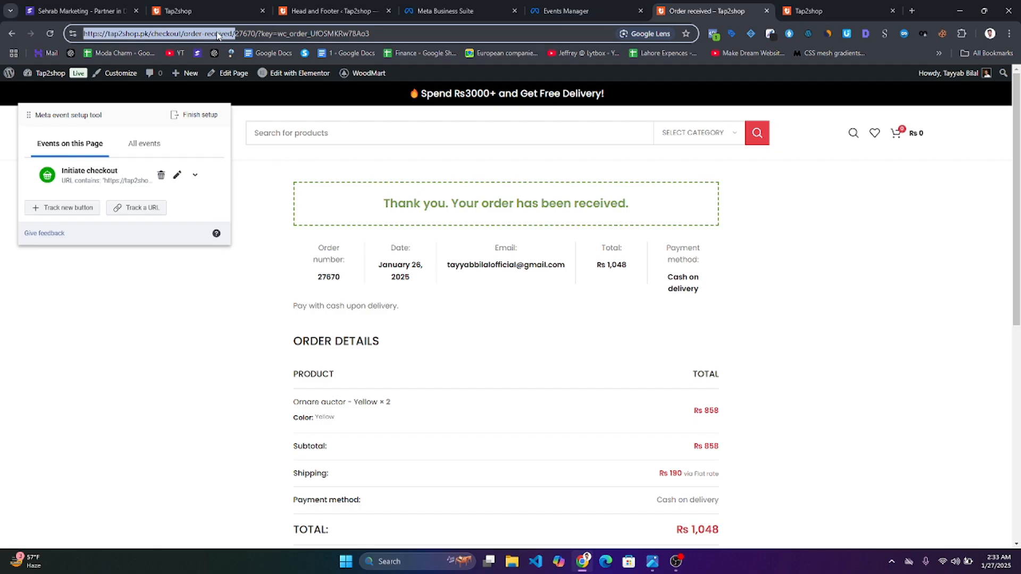
right_click(170, 36)
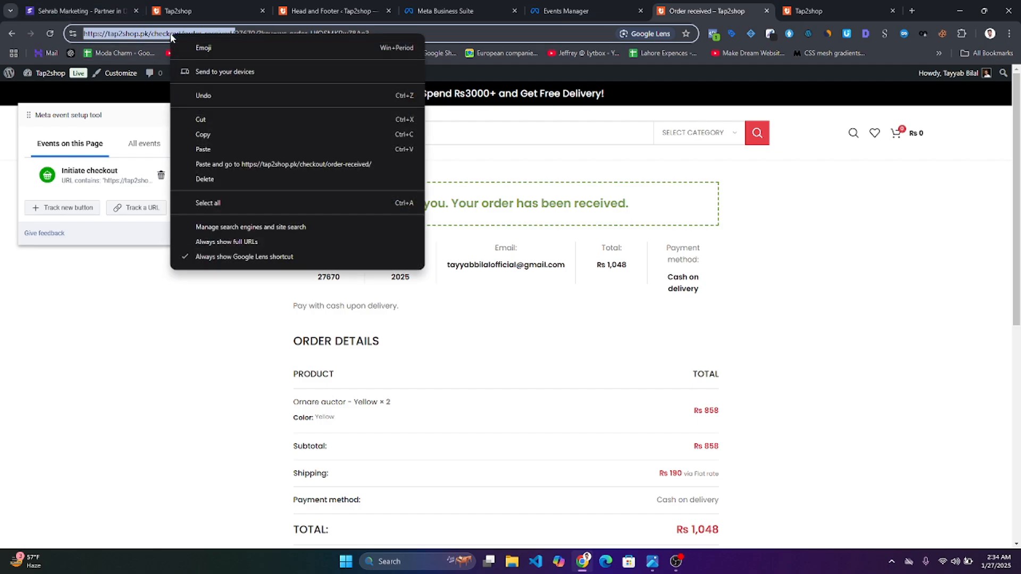
left_click(241, 135)
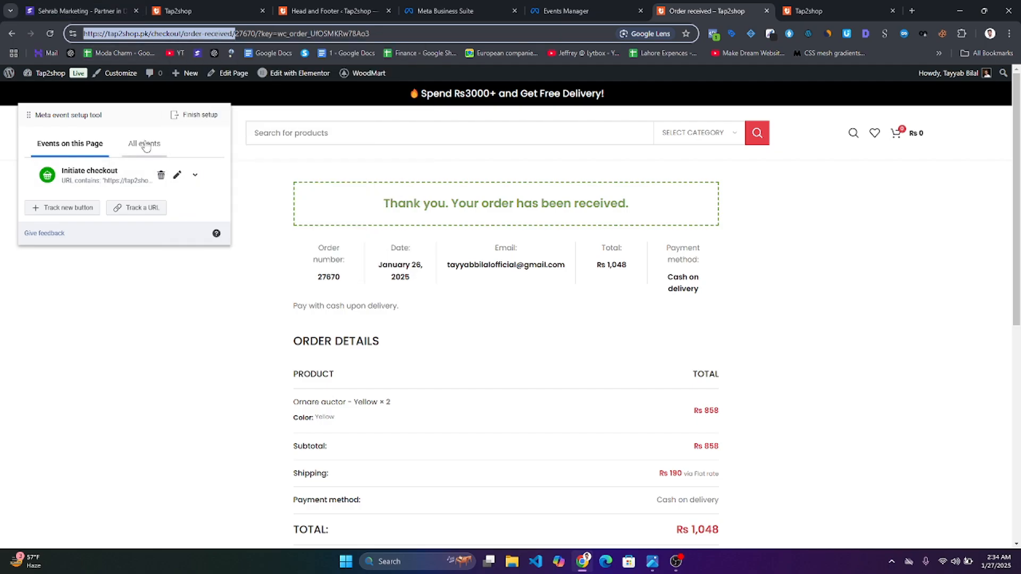
left_click(133, 213)
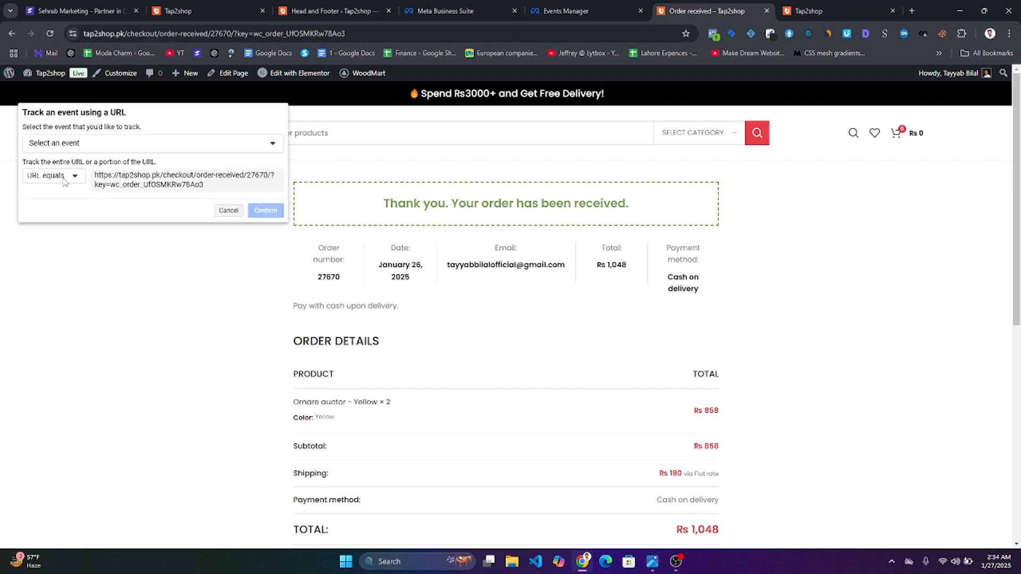
left_click(63, 181)
left_click(53, 214)
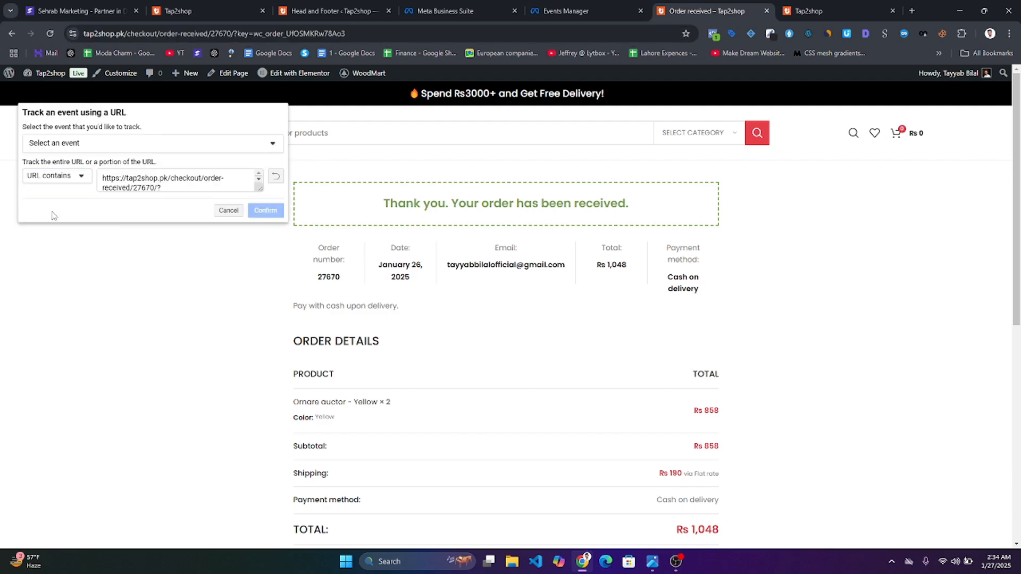
triple_click(177, 183)
key("ctrl+v")
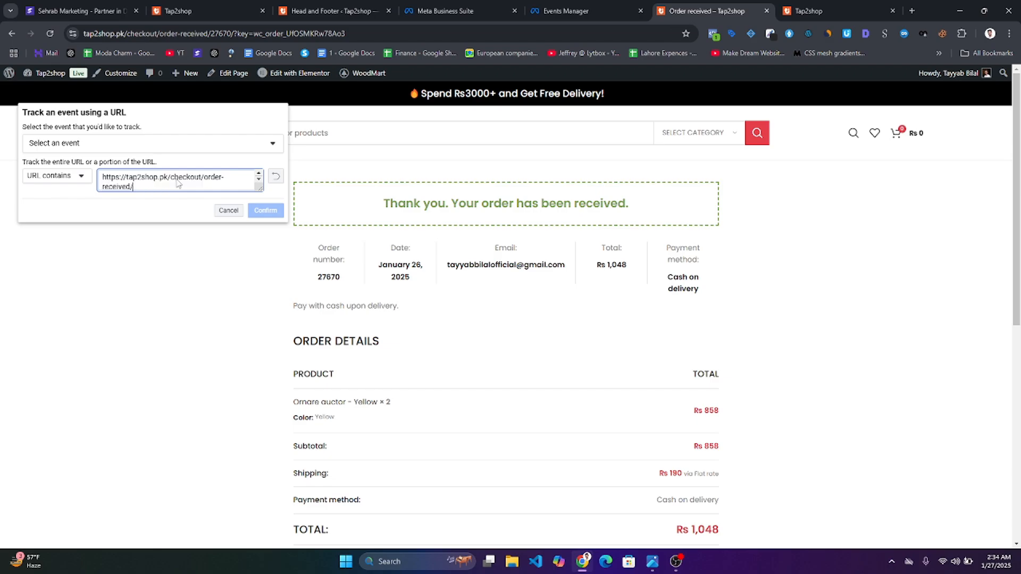
Set the order-received URL's event to Purchase and use the value from Initiate checkout as its value.
left_click(136, 149)
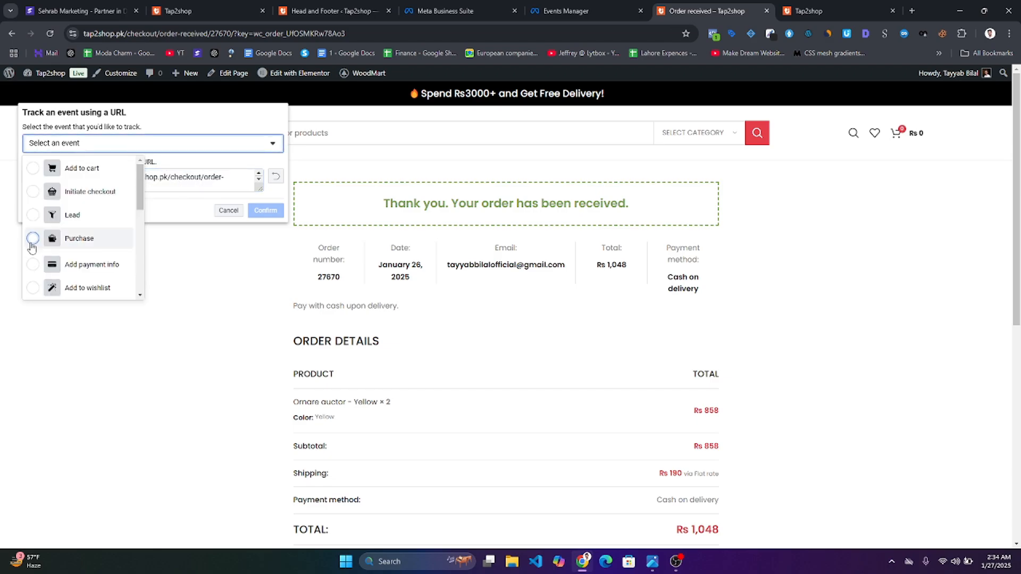
left_click(32, 240)
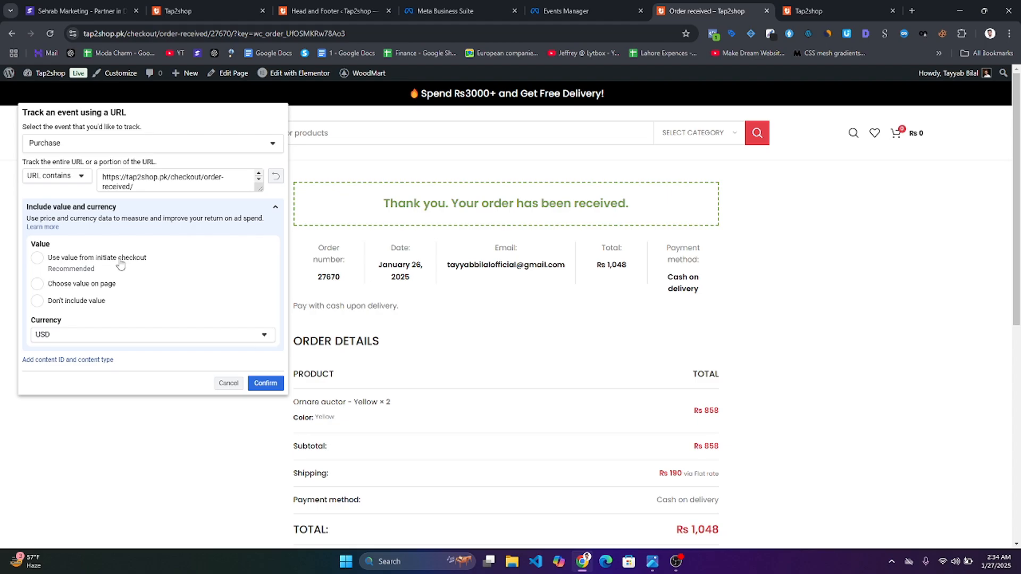
scroll(525, 458, "down", 5)
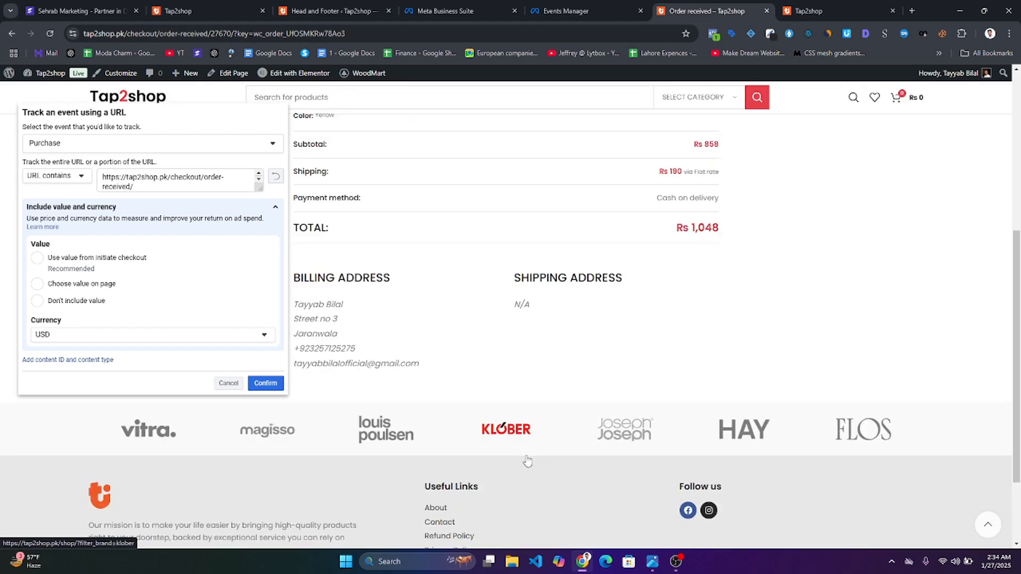
scroll(525, 458, "up", 1)
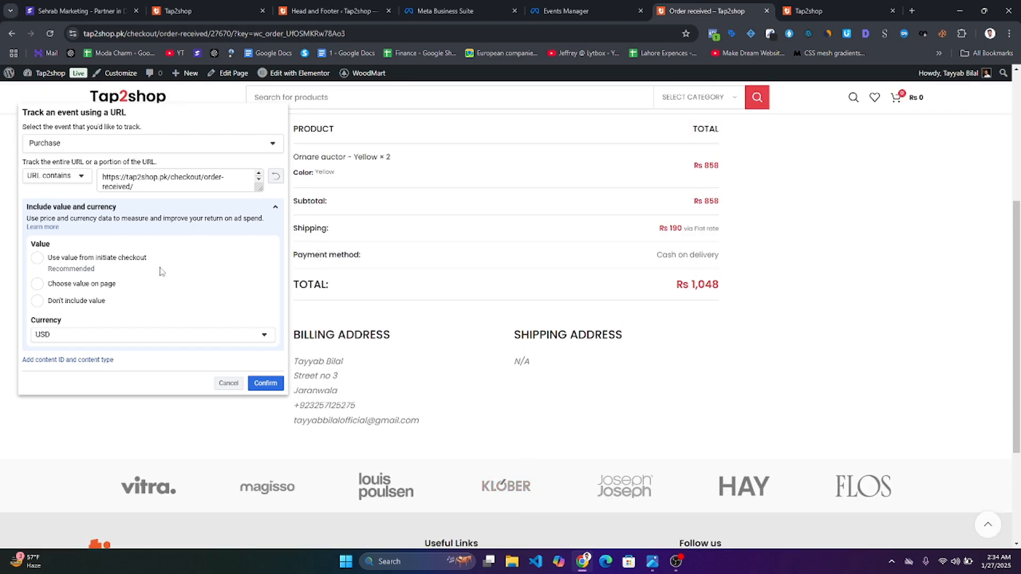
left_click(38, 285)
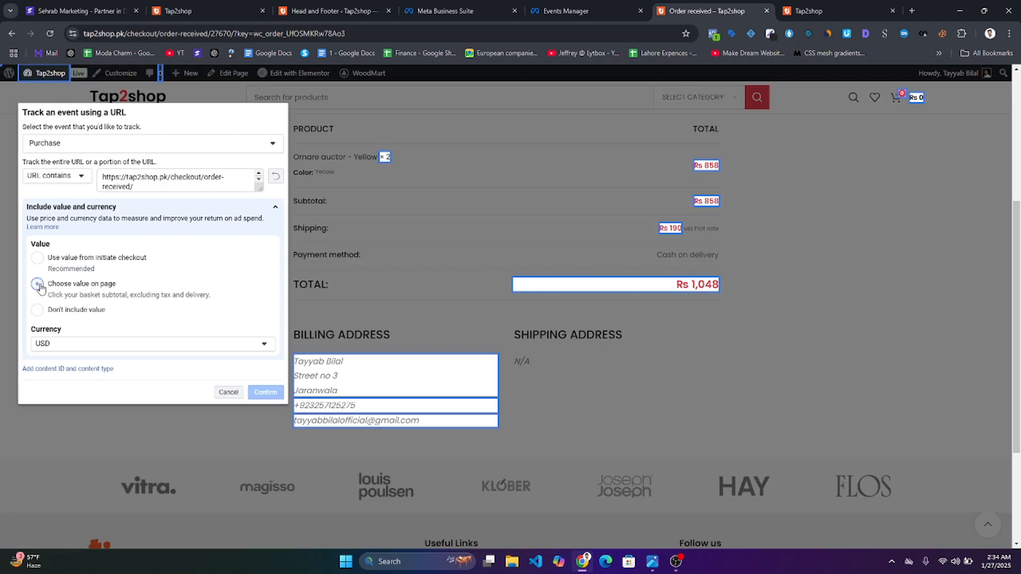
left_click(37, 258)
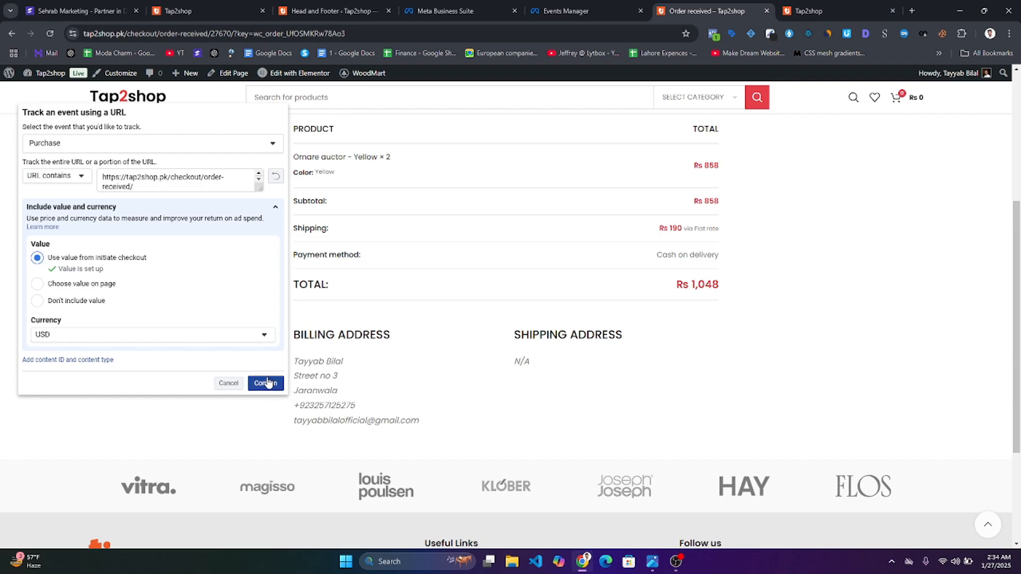
Set the Purchase event's currency to PKR and confirm the event.
left_click(234, 338)
scroll(111, 439, "up", 5)
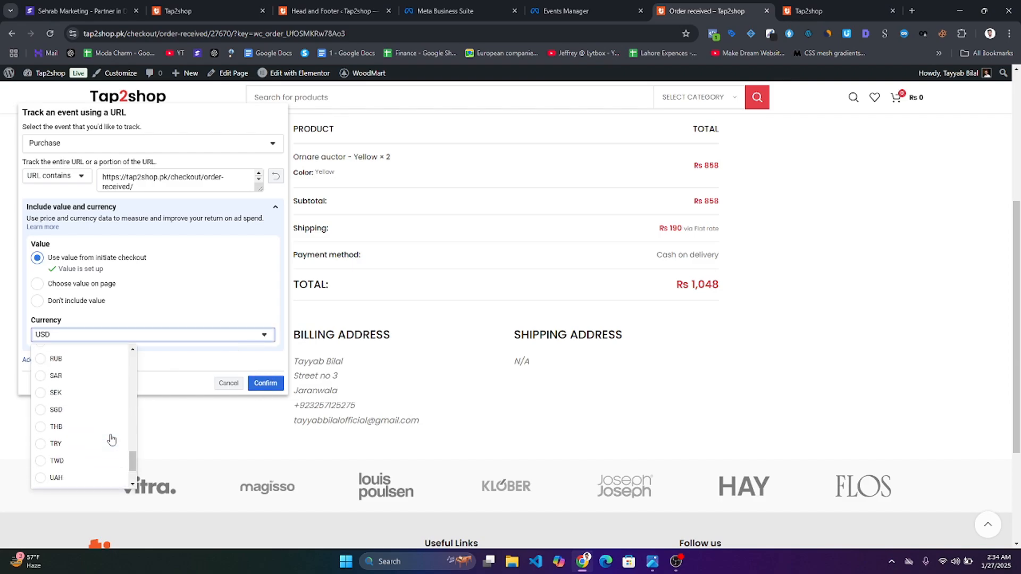
scroll(54, 400, "up", 3)
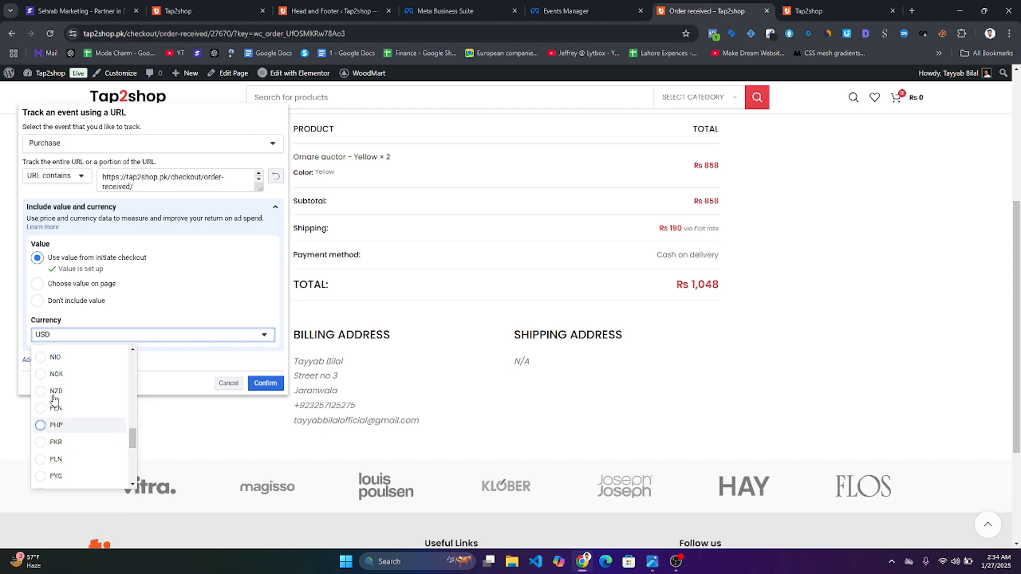
scroll(53, 400, "down", 4)
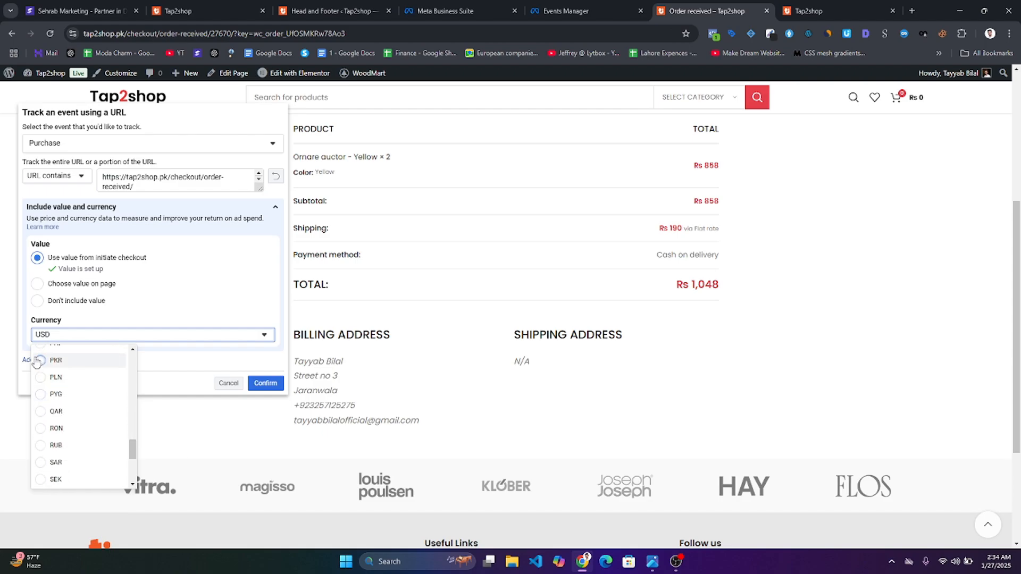
left_click(36, 361)
left_click(268, 384)
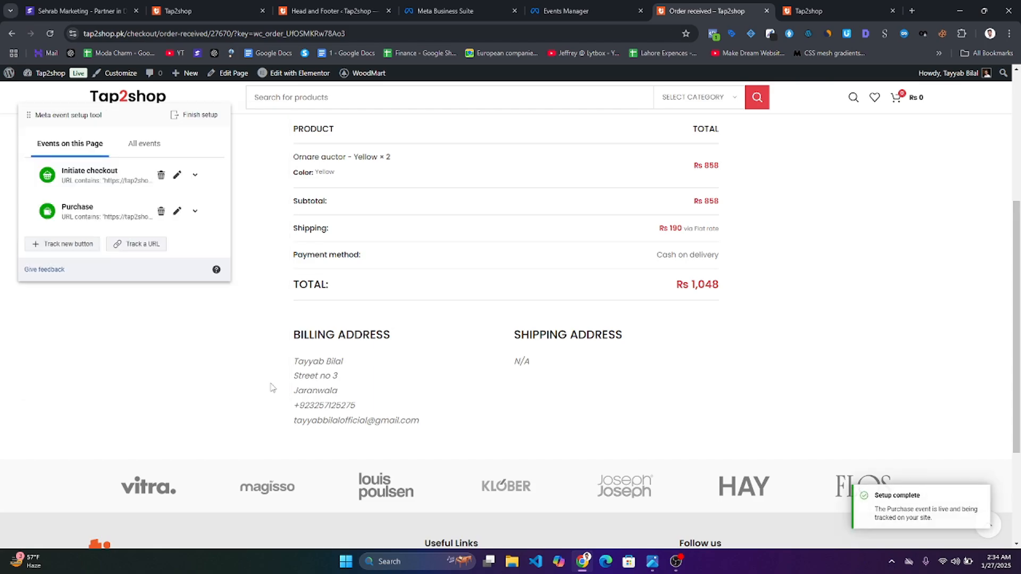
Finish the event setup with the four added events and submit Yes as feedback on whether the tool was helpful.
left_click(197, 116)
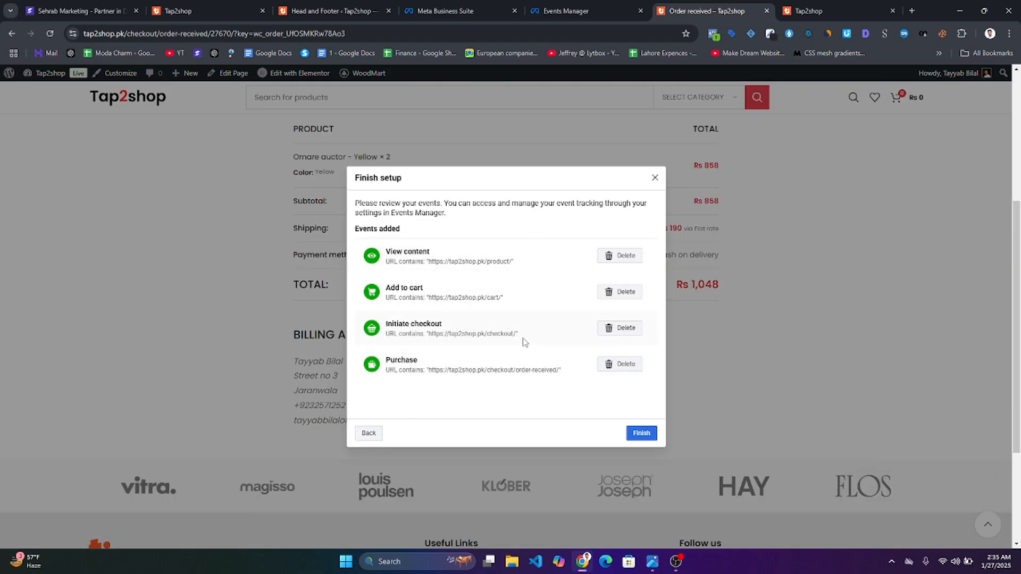
left_click(643, 434)
left_click(476, 297)
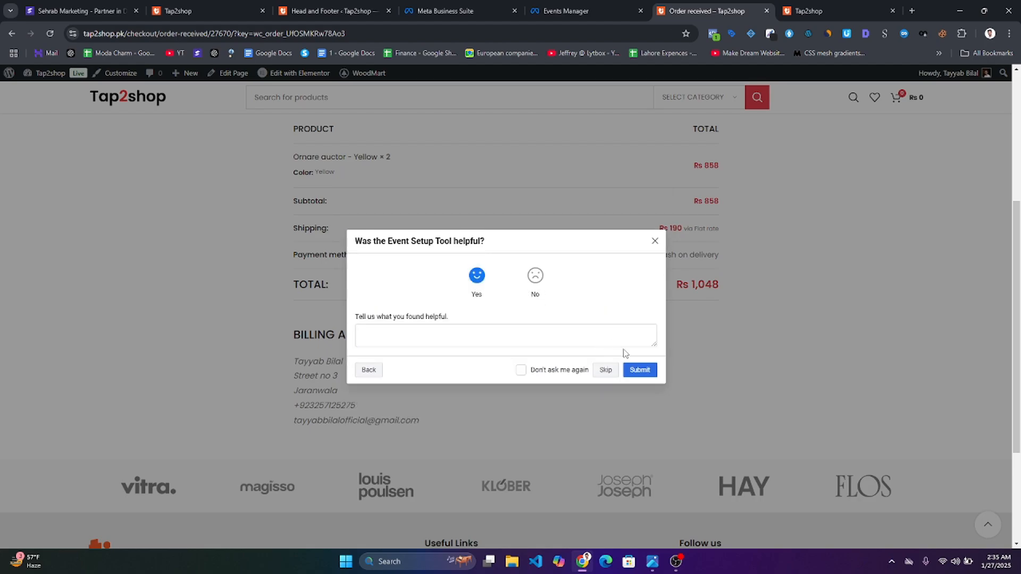
left_click(636, 369)
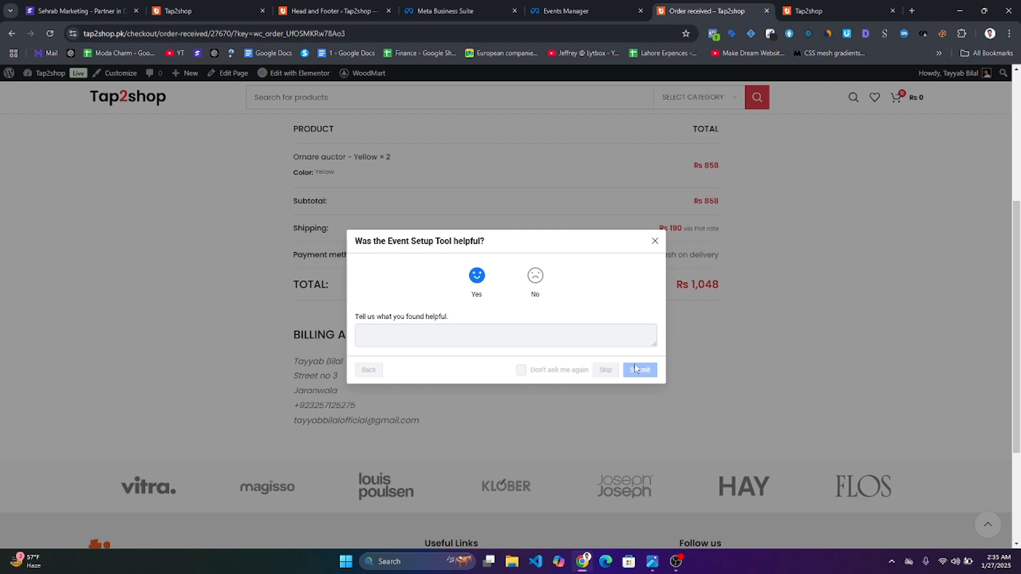